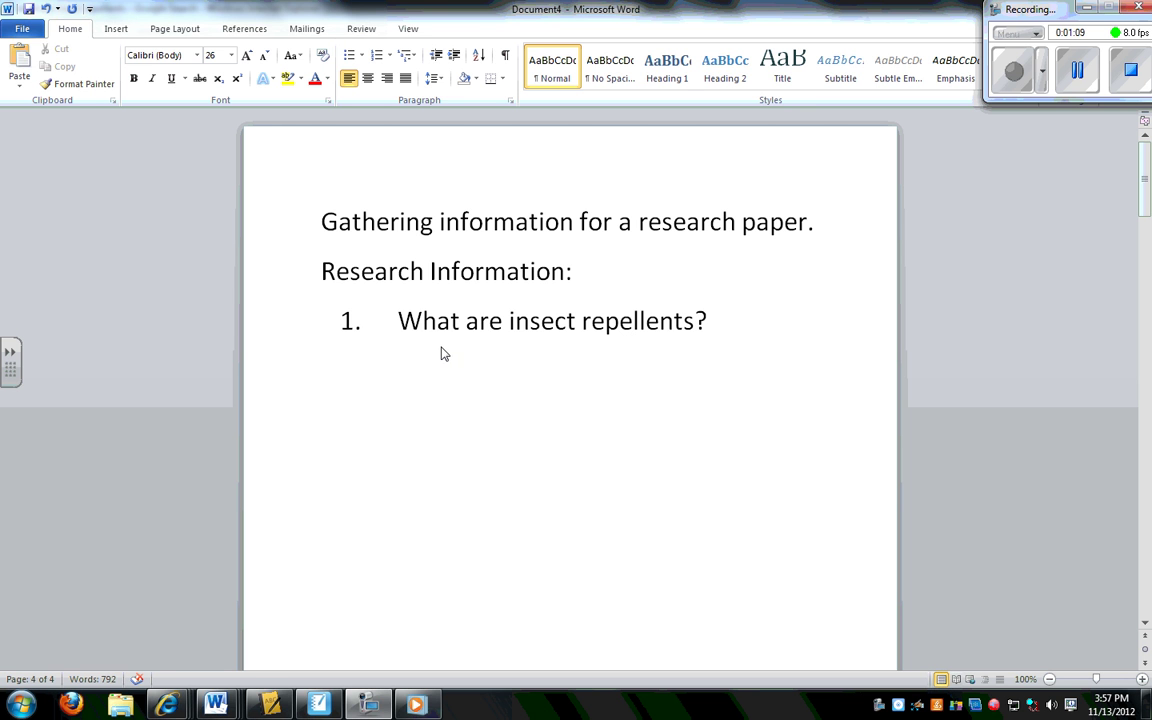
# Search Google for 'what are insect repellents', picking it from the suggestions after typing 'what are insect rep'
pyautogui.moveTo(167, 705)
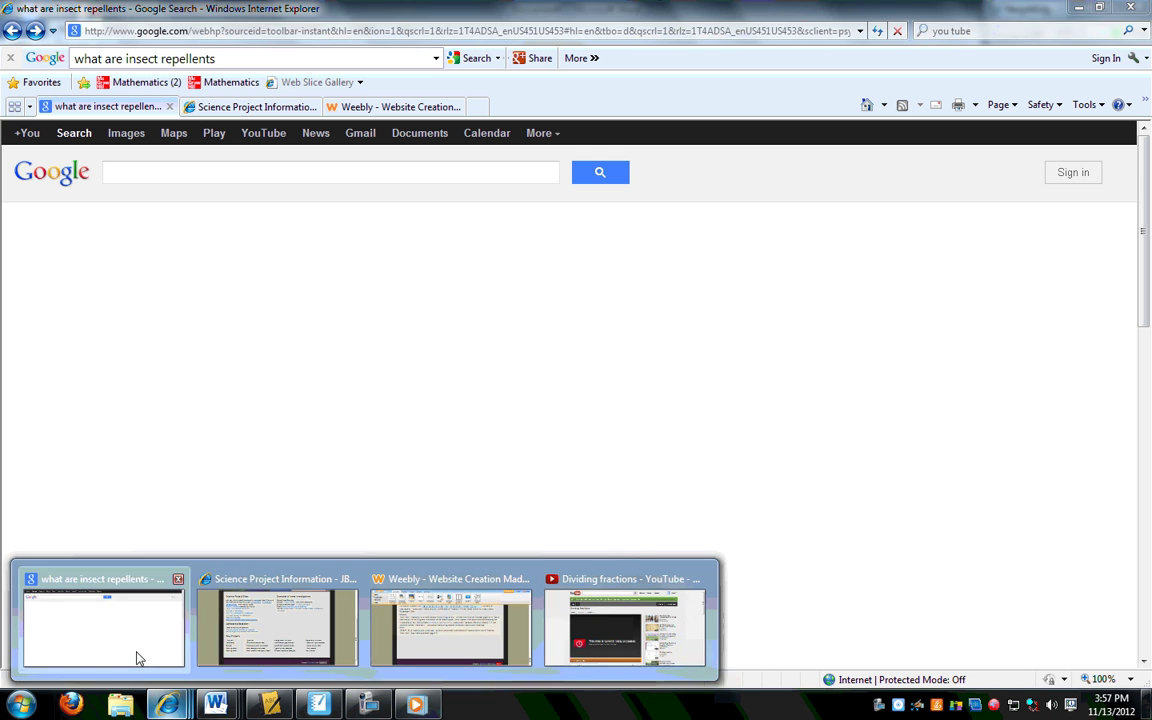
pyautogui.click(138, 658)
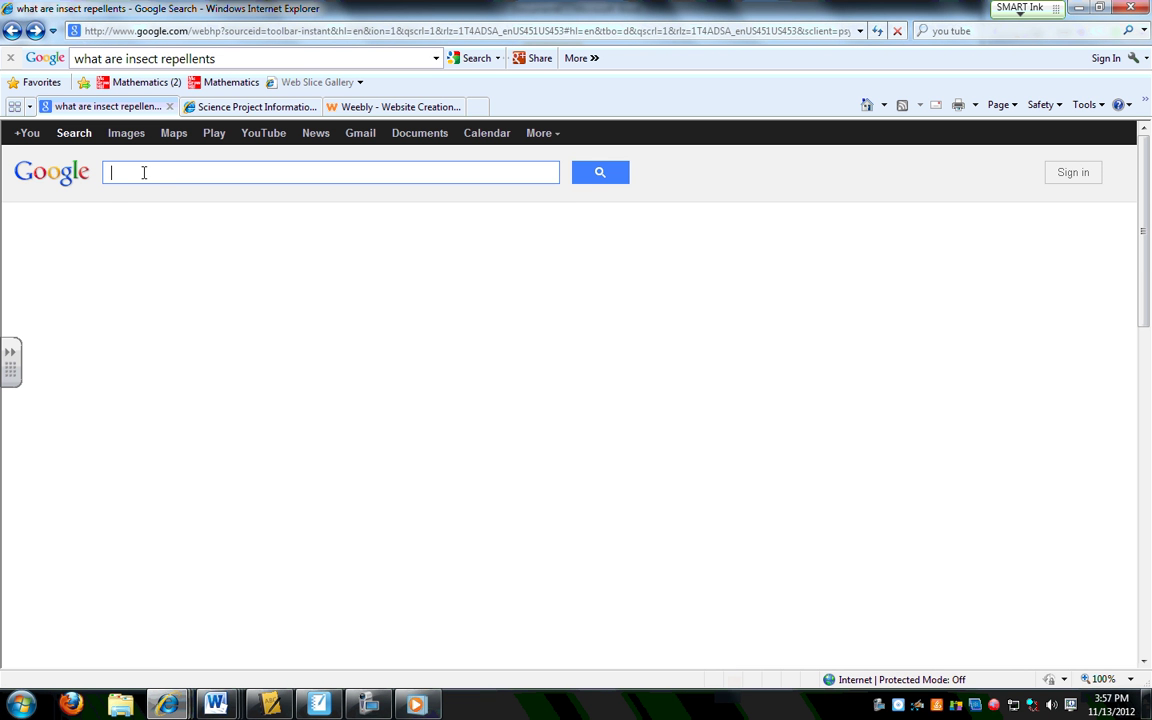
pyautogui.write('wha')
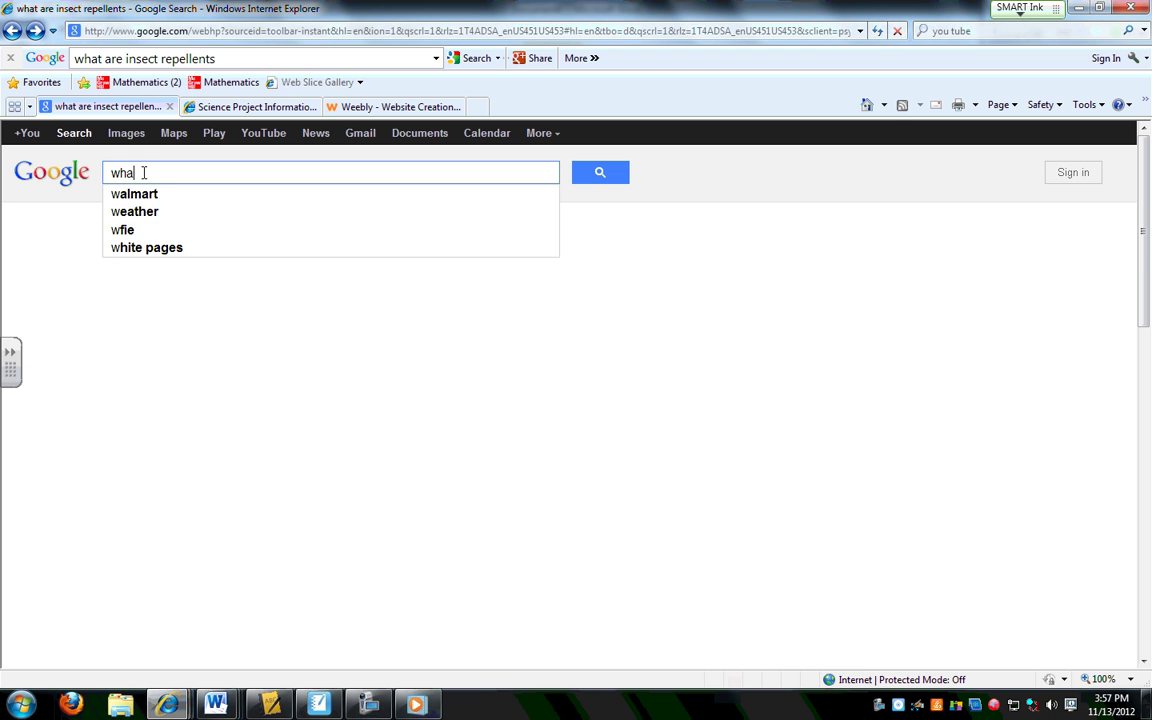
pyautogui.write('t are ')
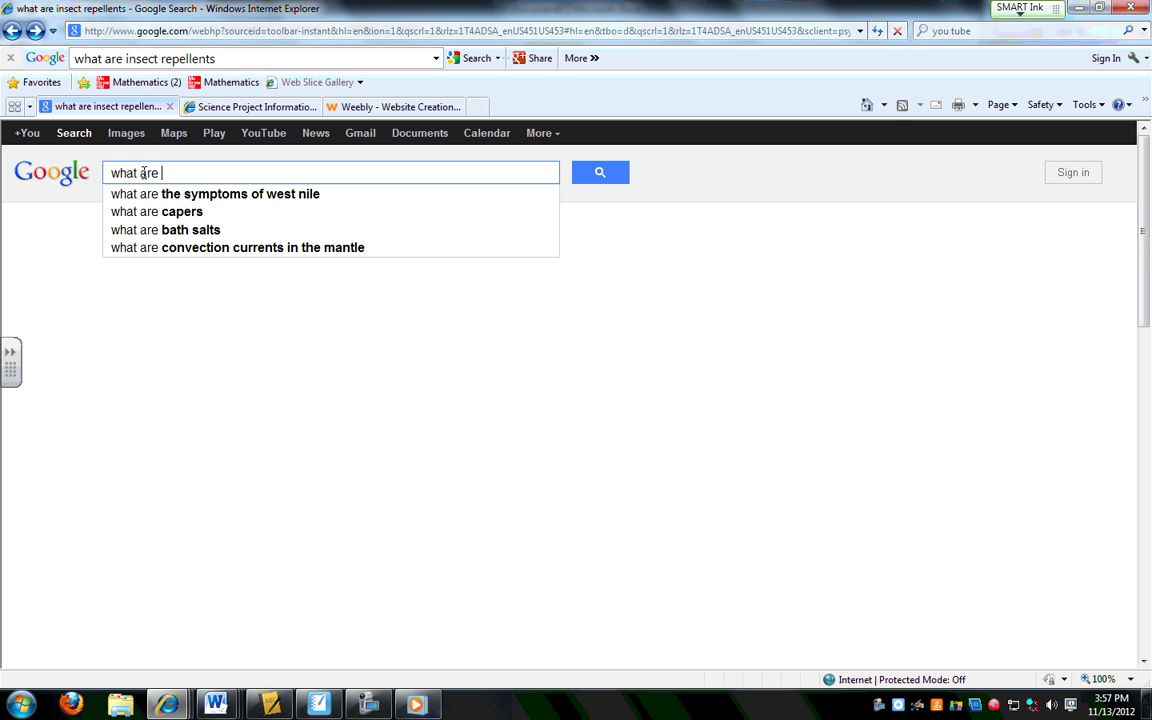
pyautogui.write('insec')
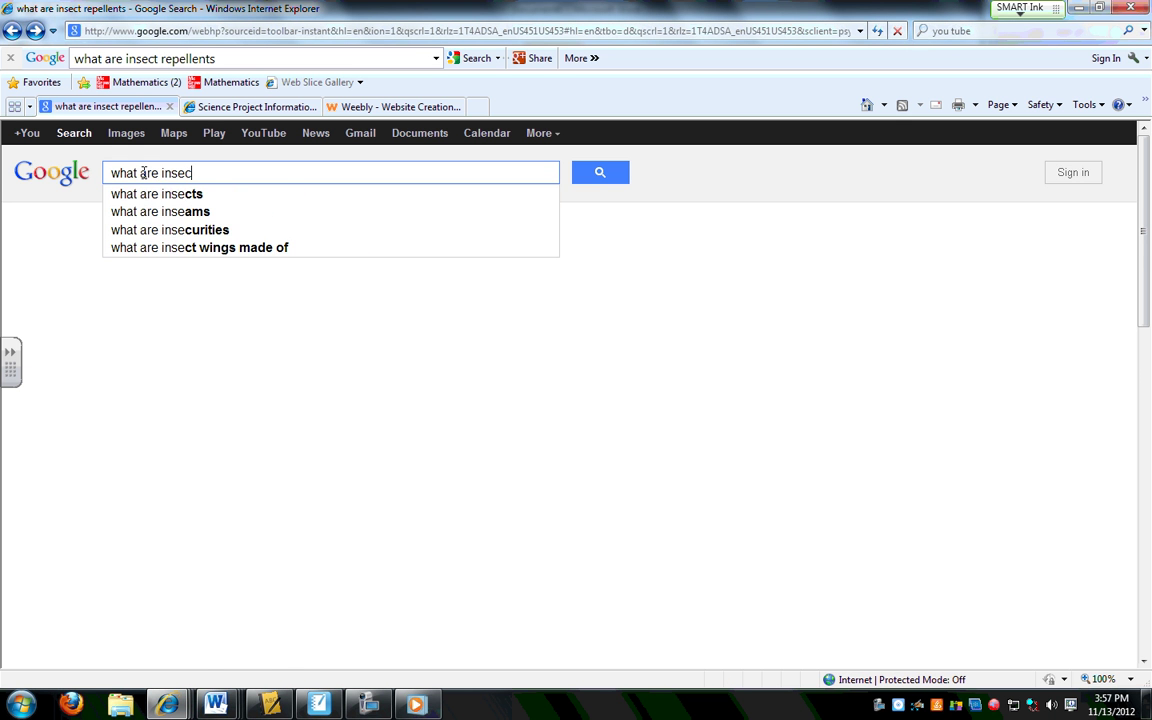
pyautogui.write('t re')
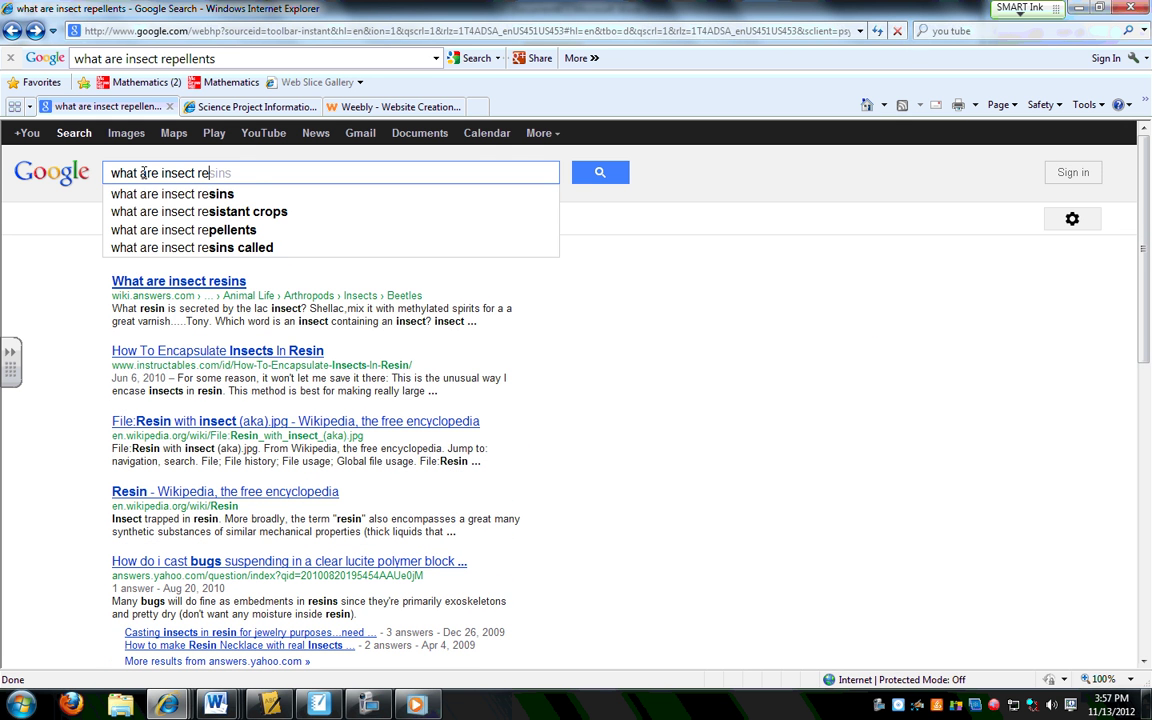
pyautogui.write('p')
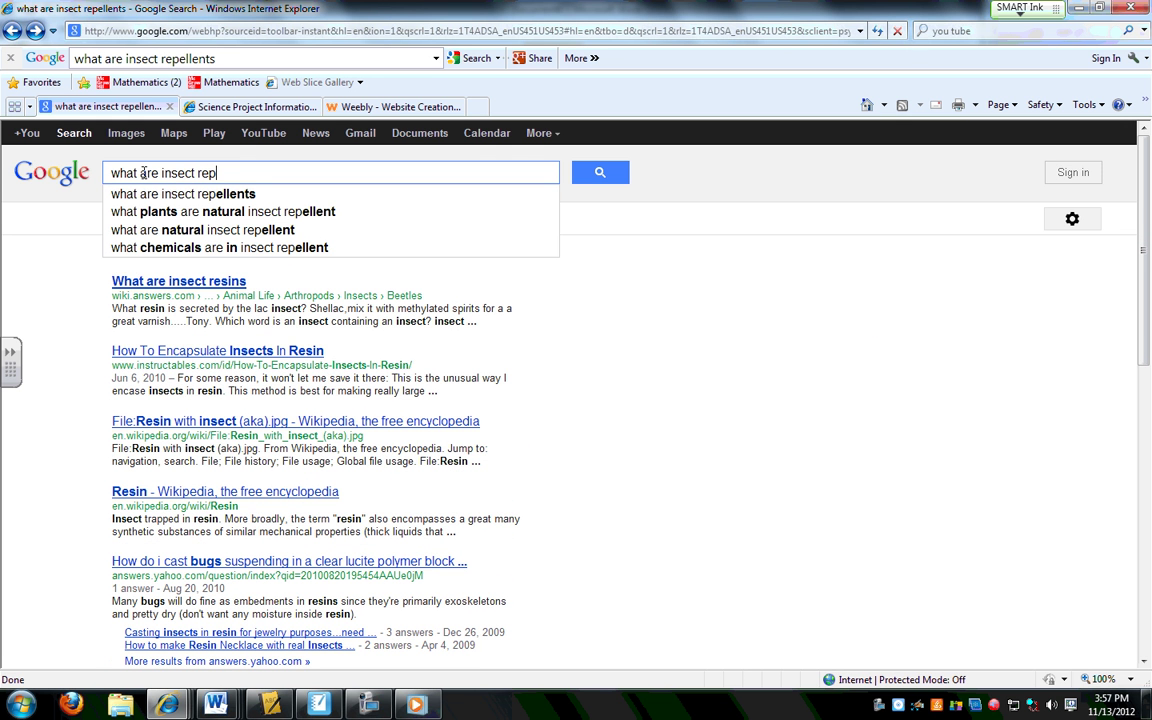
pyautogui.press('Down')
pyautogui.press('Down')
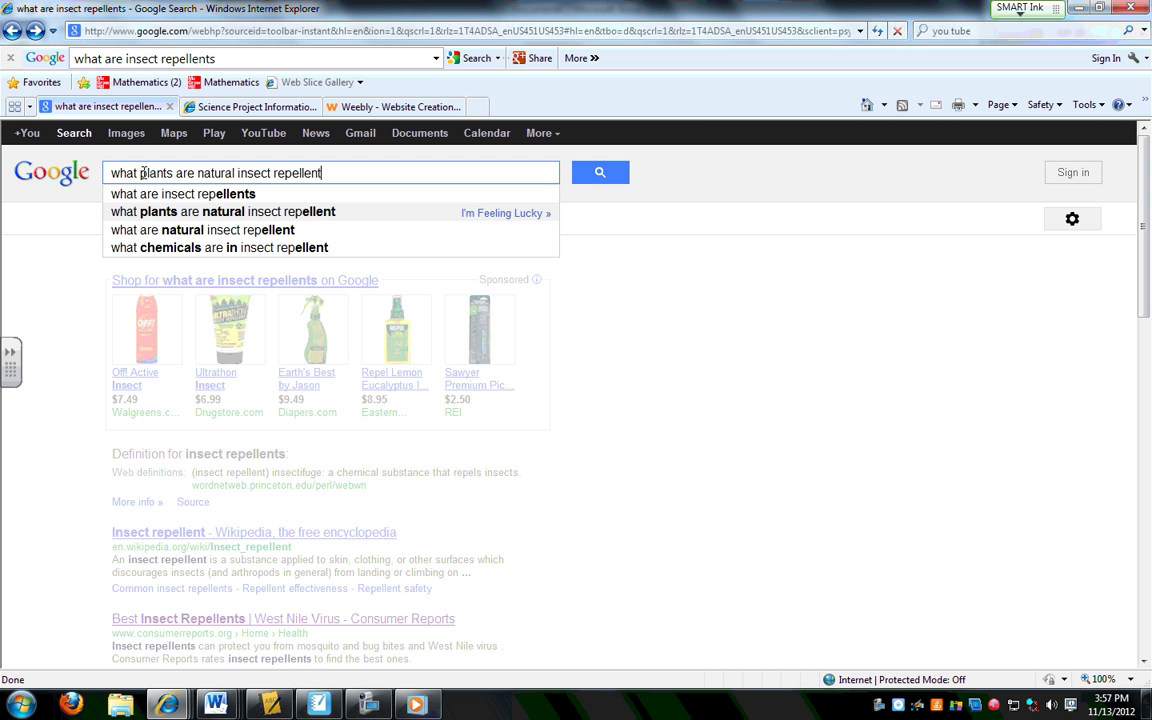
pyautogui.press('Up')
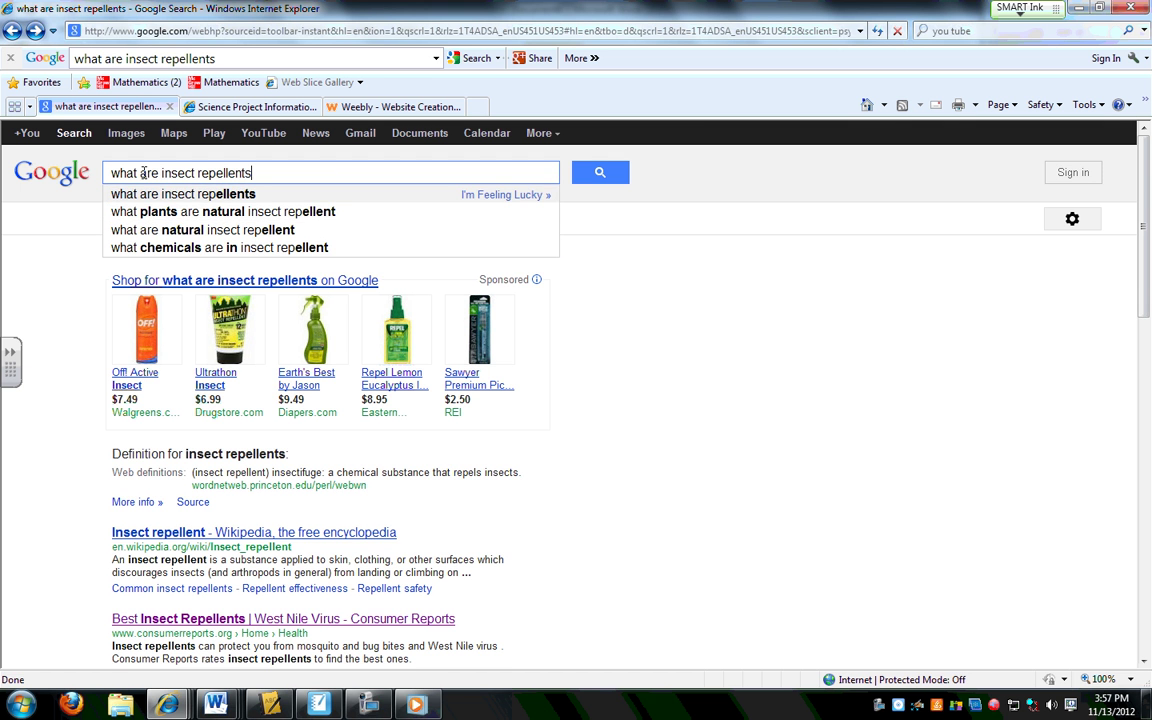
pyautogui.press('Return')
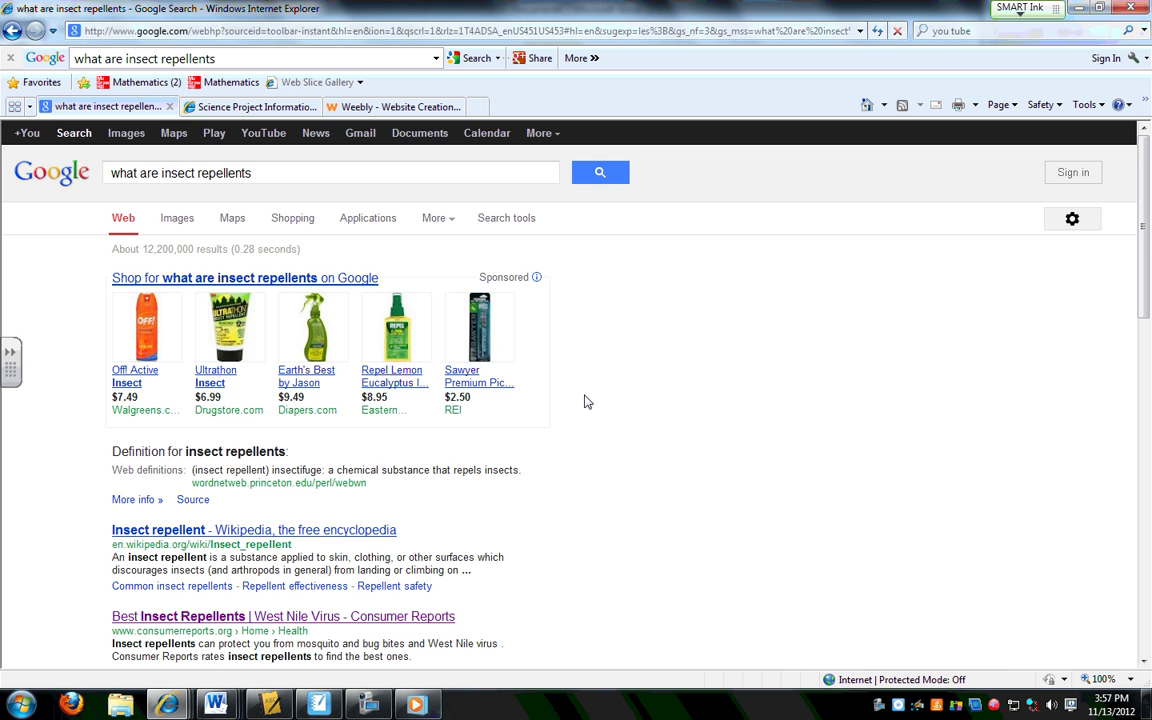
pyautogui.scroll(-1, 587, 401)
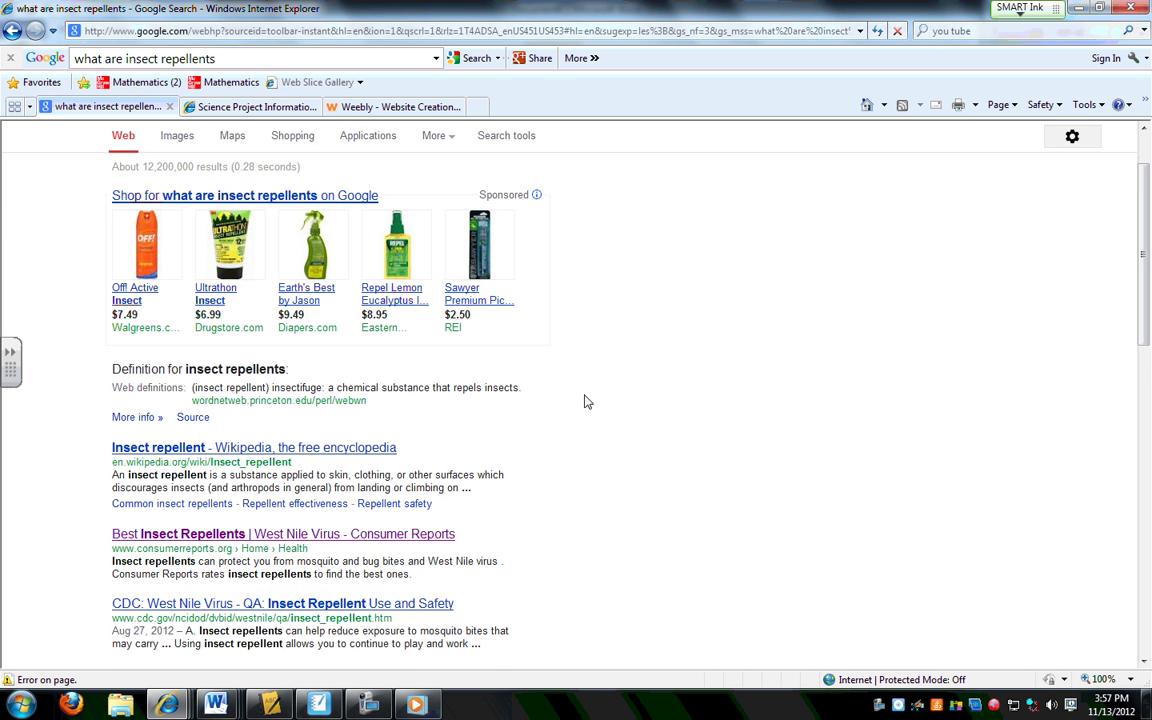
pyautogui.scroll(-1, 587, 401)
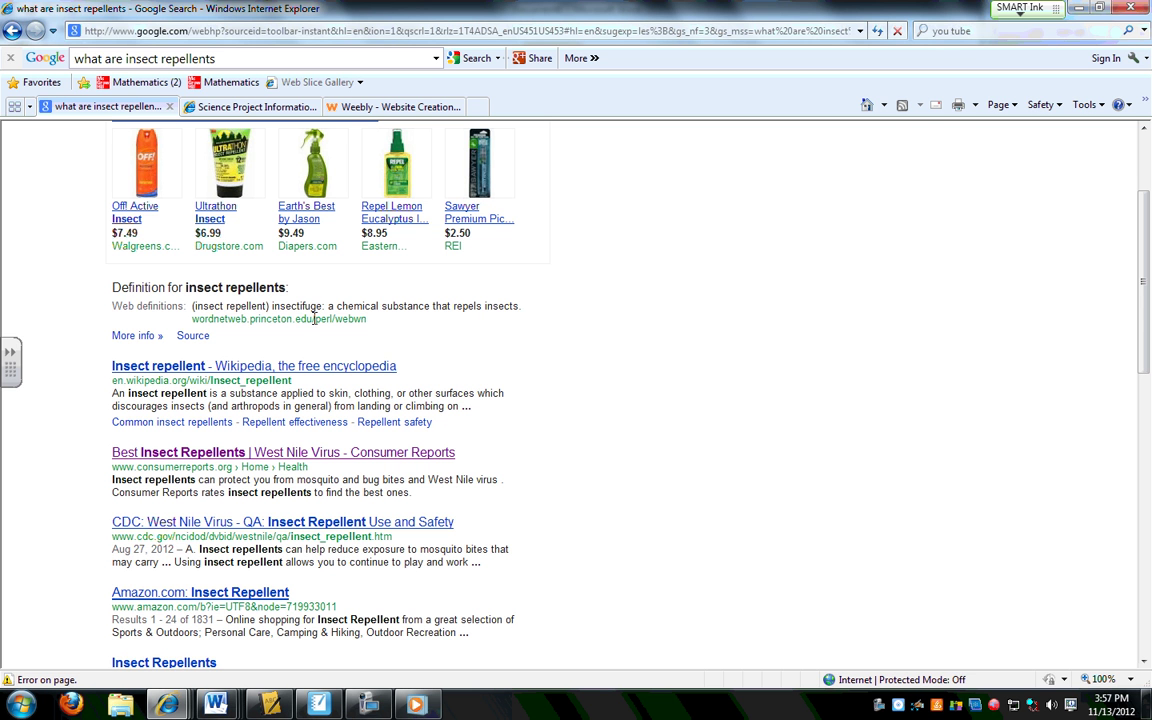
pyautogui.moveTo(314, 318); pyautogui.dragTo(233, 320)
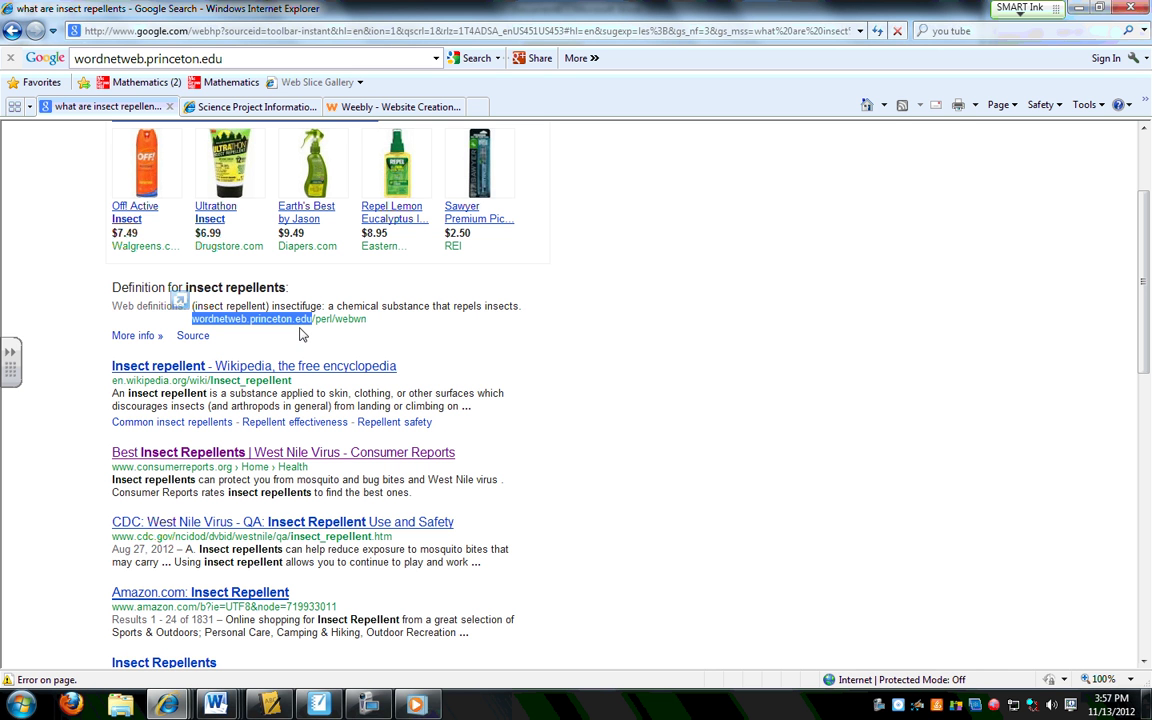
pyautogui.click(301, 334)
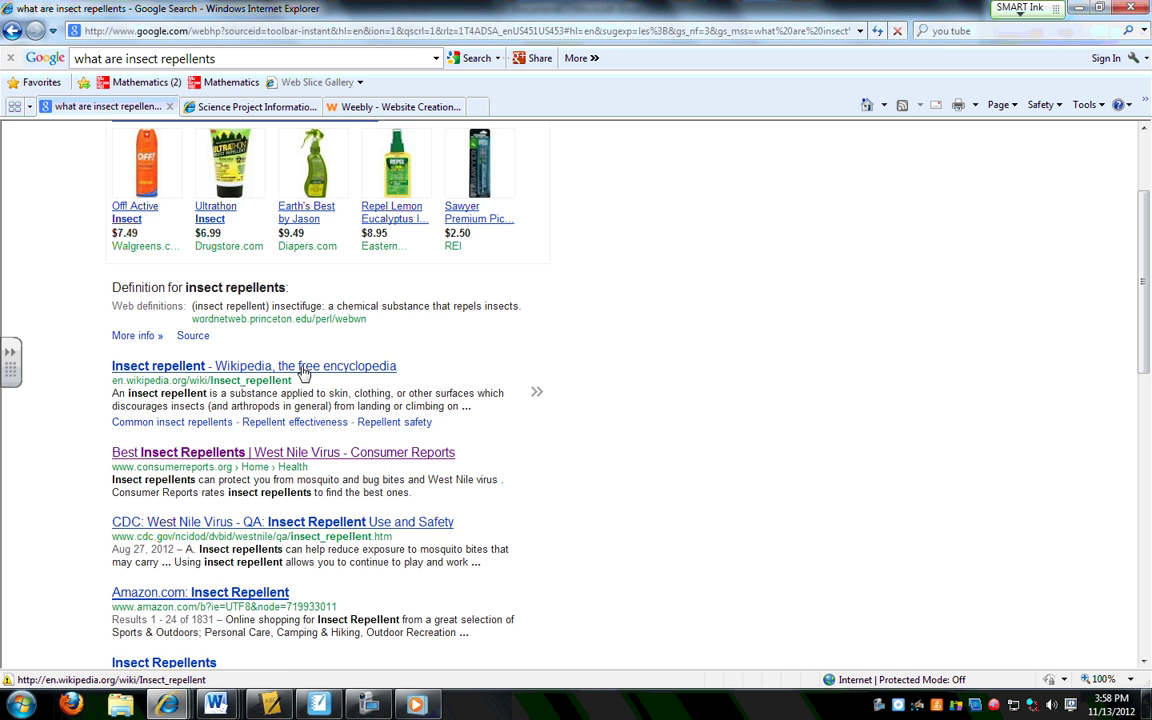
pyautogui.scroll(-2, 326, 383)
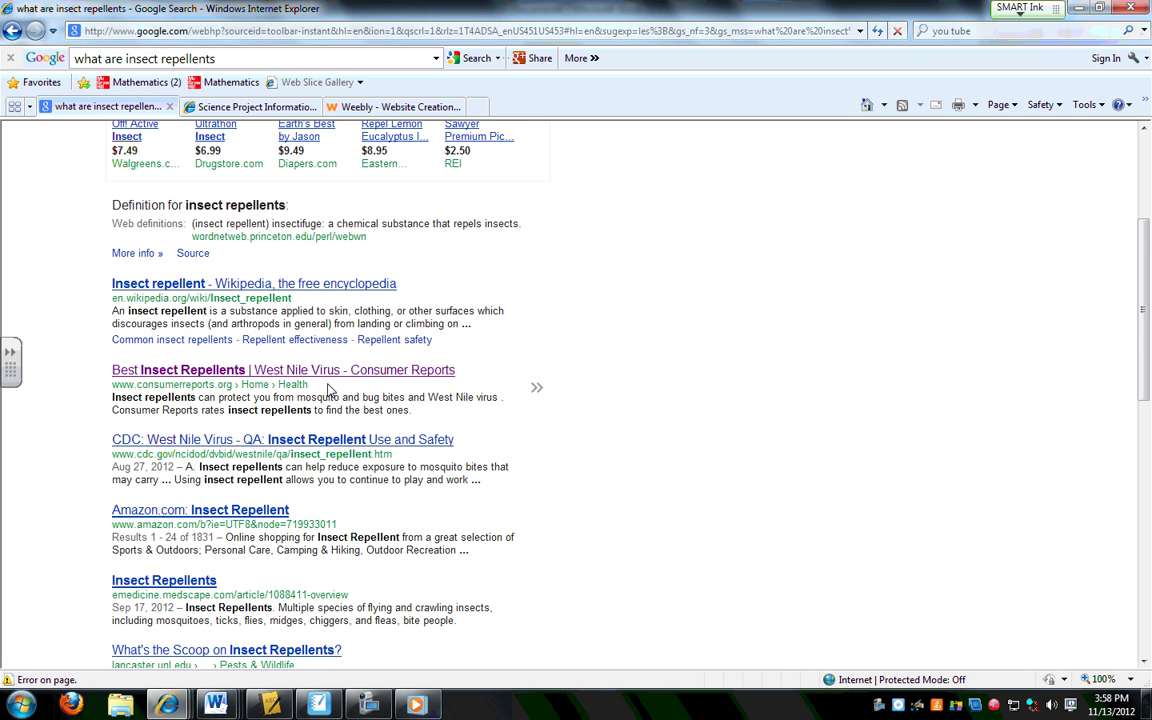
pyautogui.scroll(-1, 208, 341)
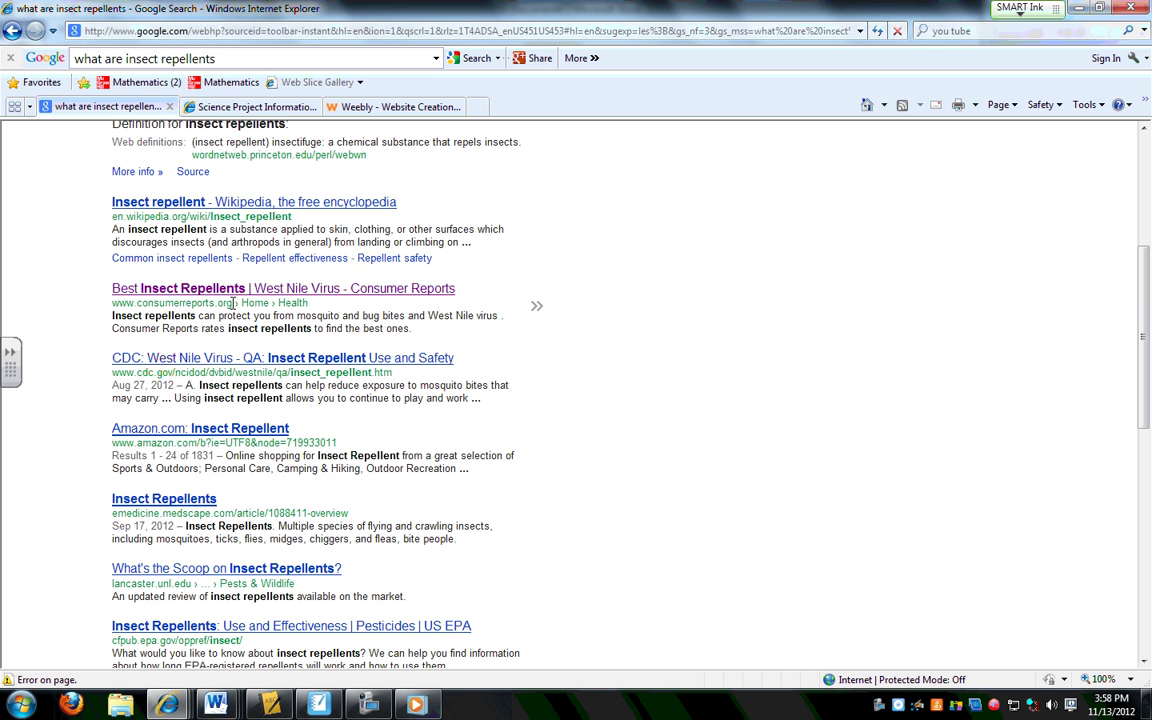
pyautogui.doubleClick(224, 303)
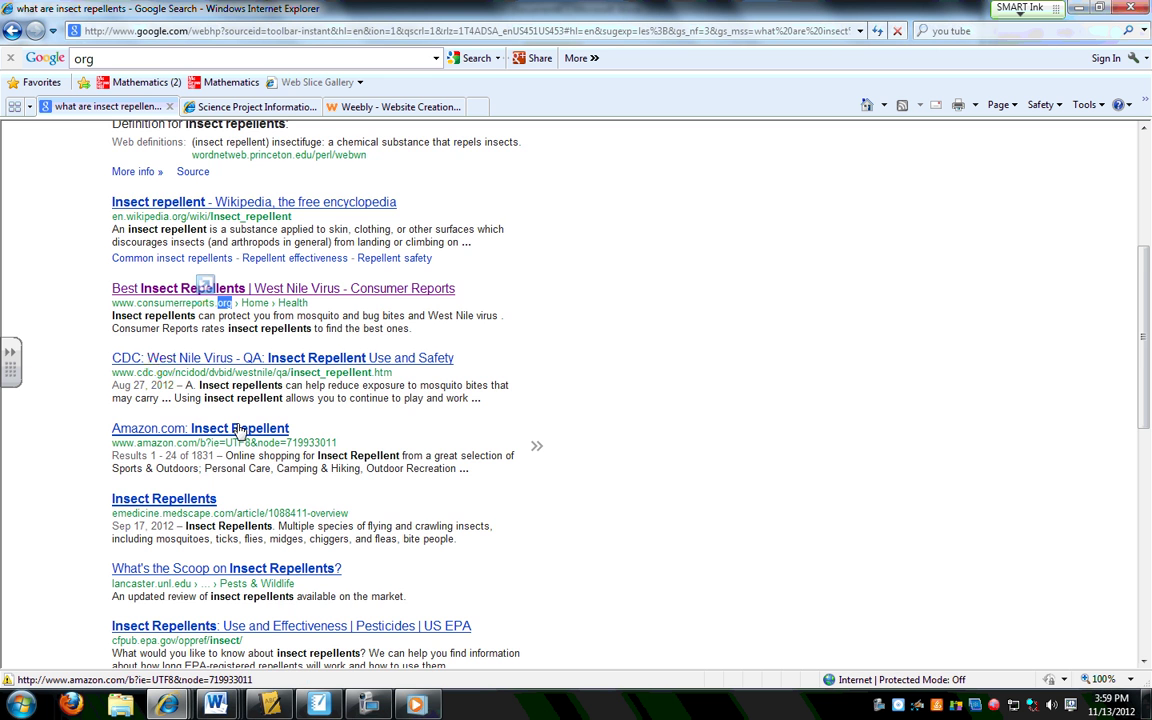
pyautogui.scroll(-2, 220, 430)
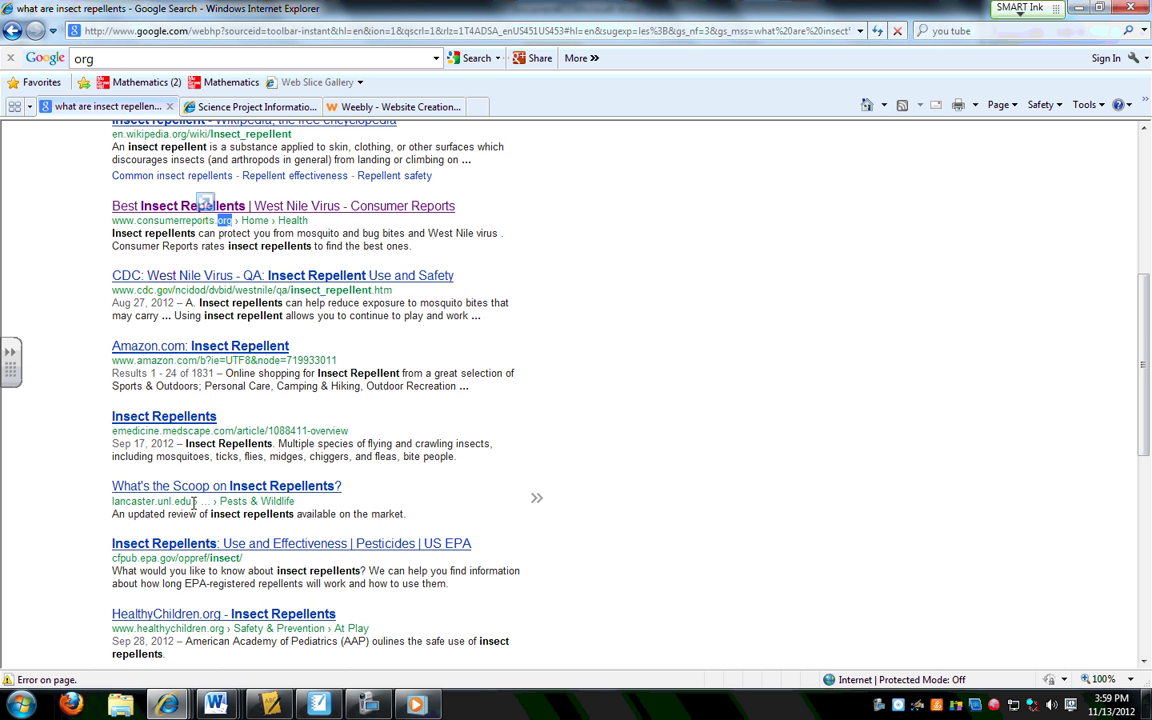
pyautogui.doubleClick(180, 501)
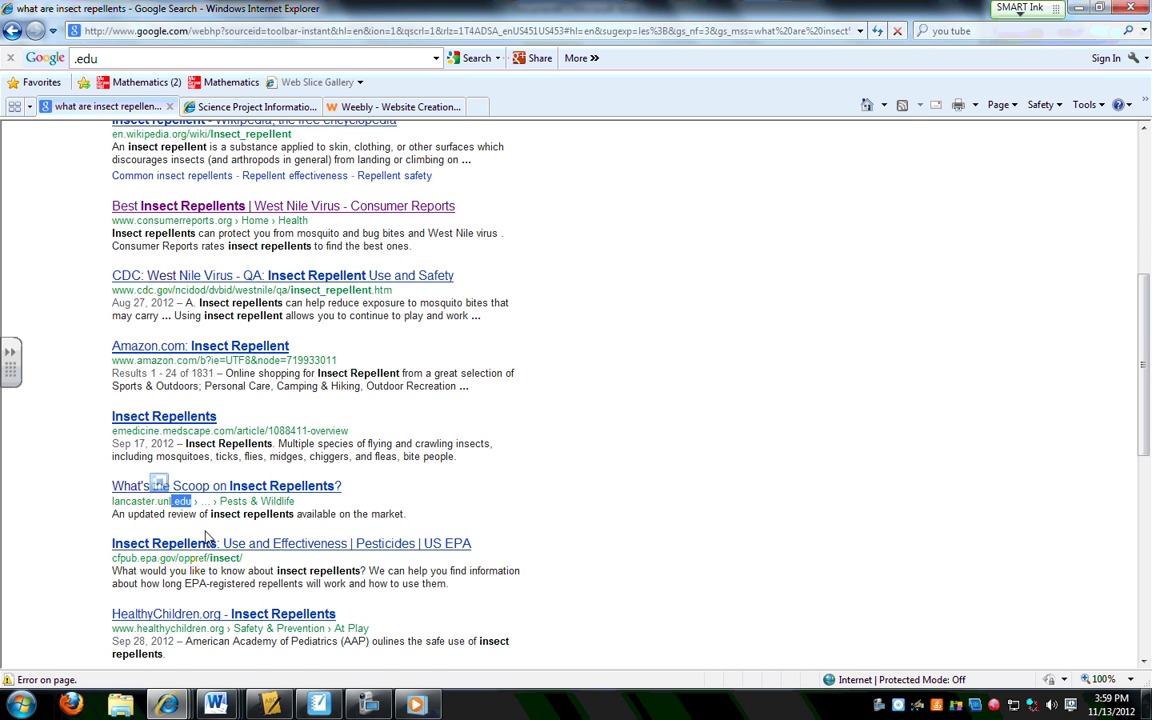
pyautogui.scroll(3, 207, 535)
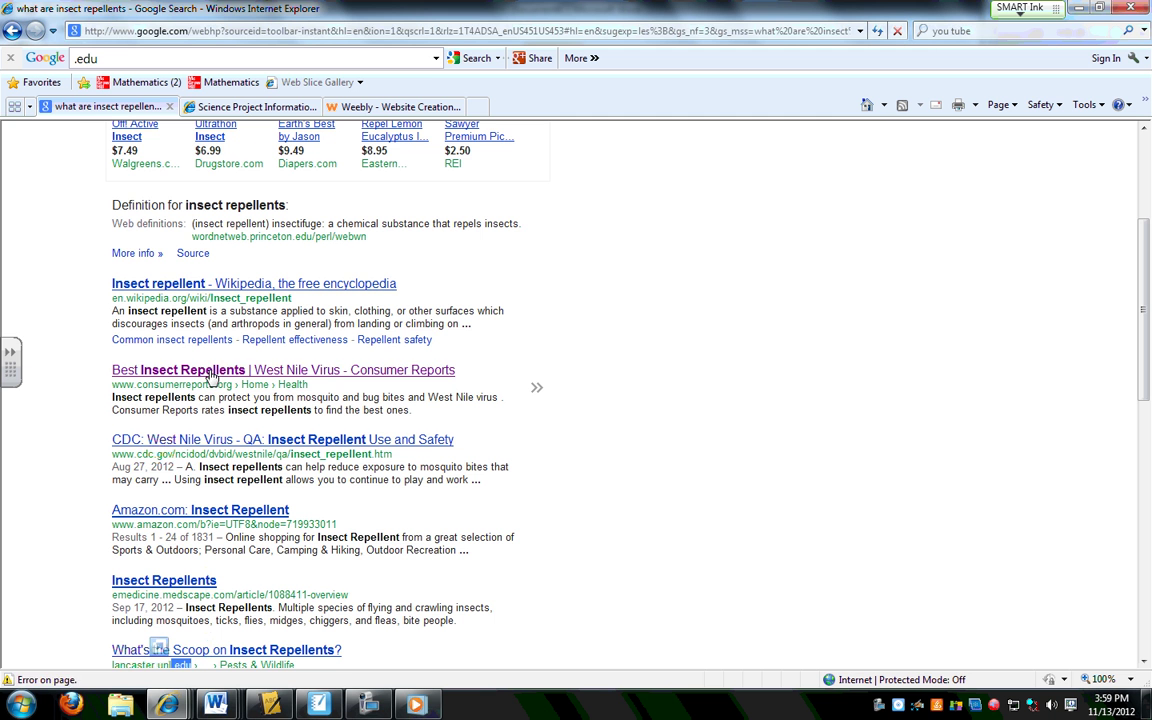
# Open the Consumer Reports 'Best Insect Repellents' article and scroll down to its ten-product ratings table
pyautogui.click(210, 371)
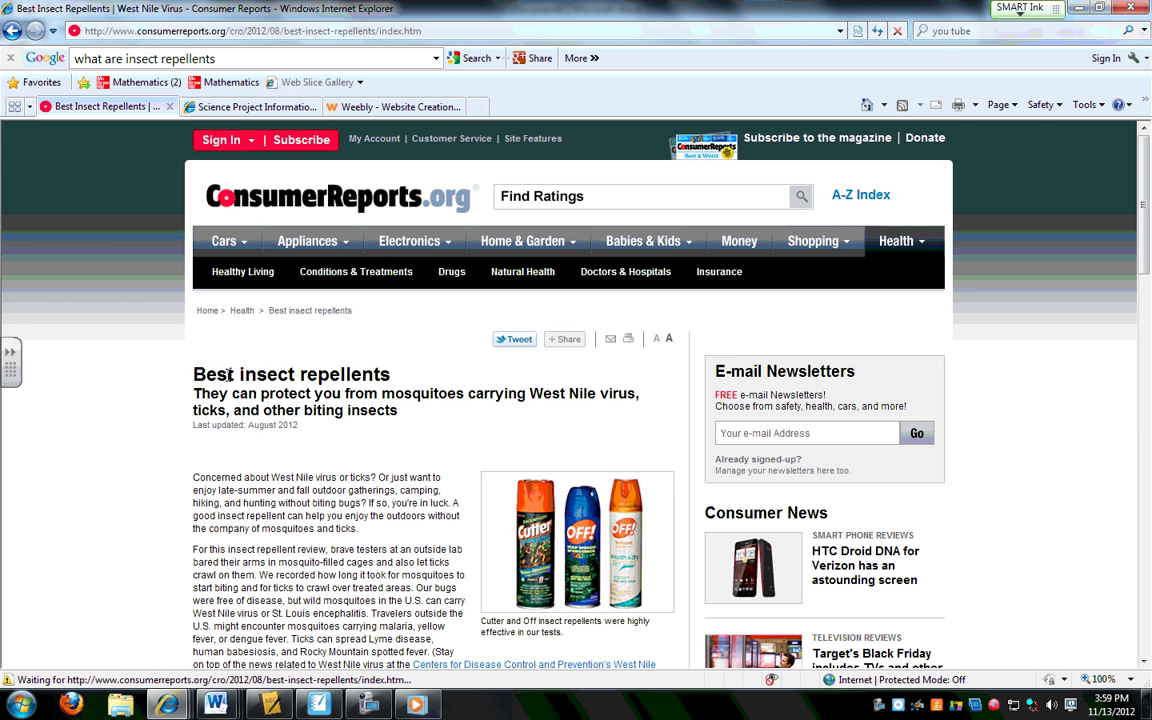
pyautogui.scroll(-2, 349, 302)
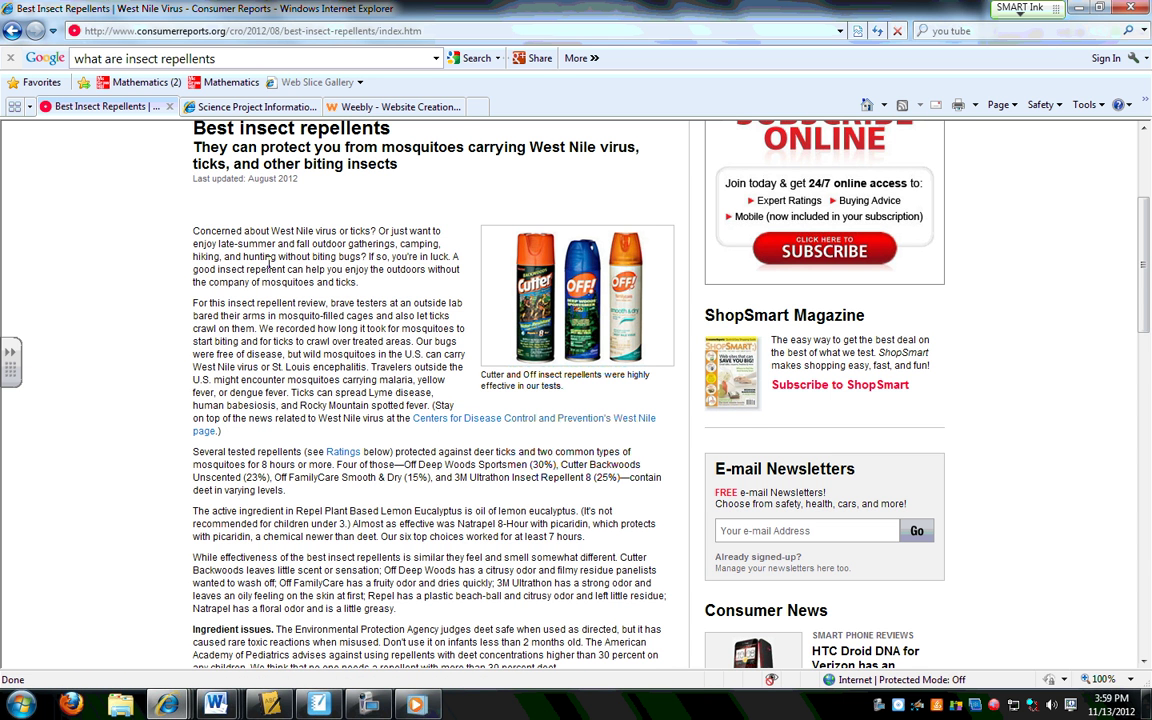
pyautogui.scroll(-2, 300, 420)
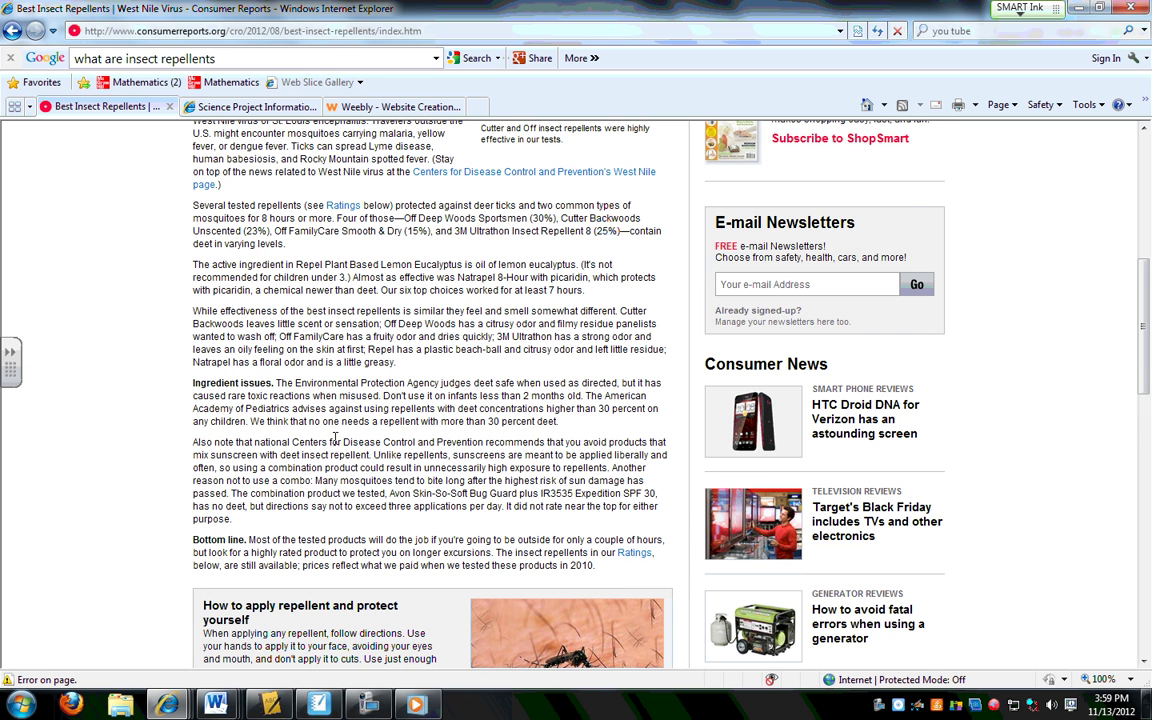
pyautogui.scroll(-2, 336, 440)
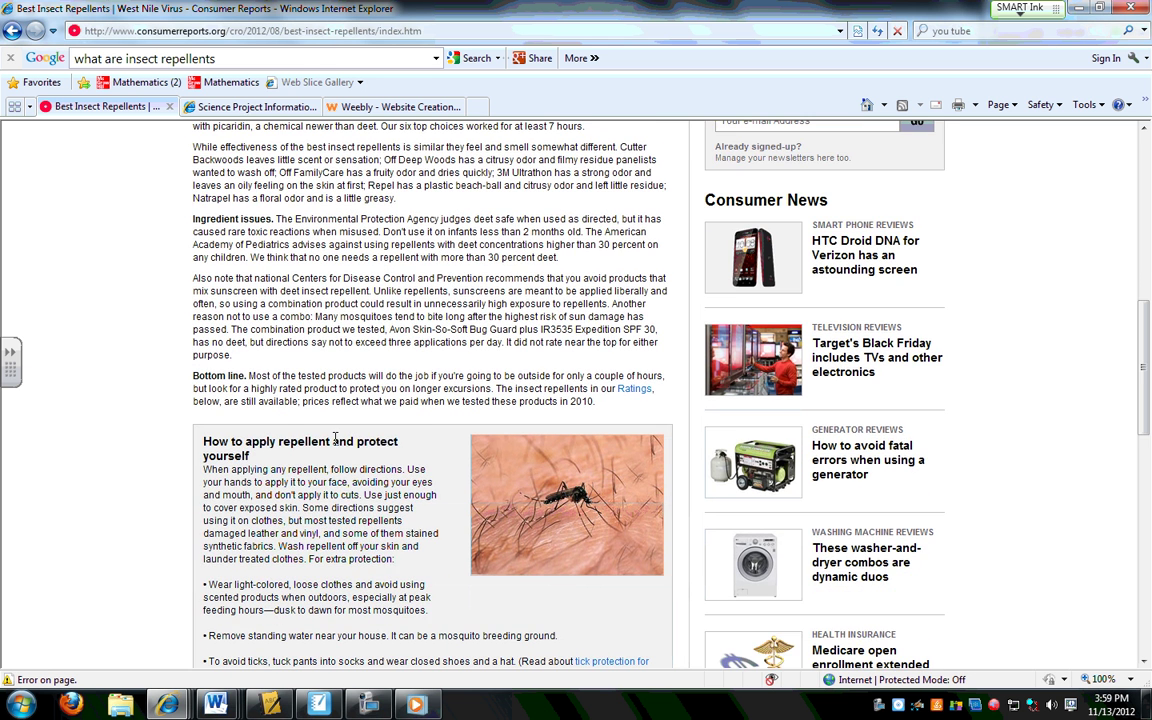
pyautogui.scroll(-4, 335, 440)
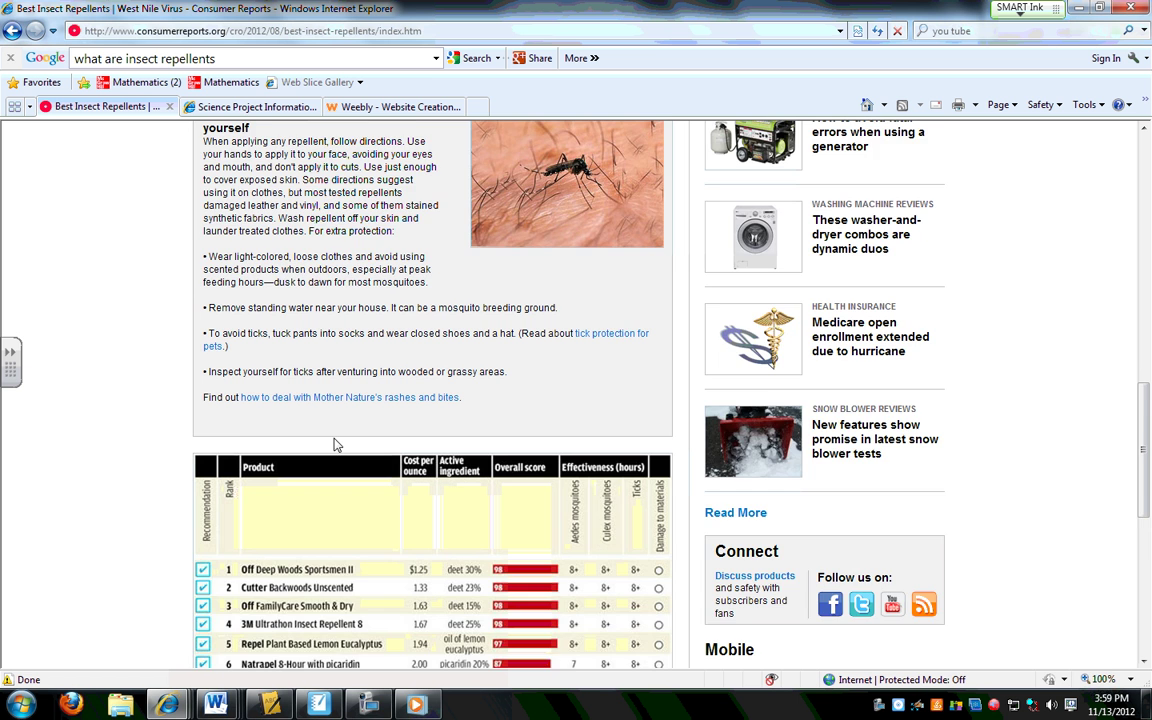
pyautogui.scroll(-2, 336, 444)
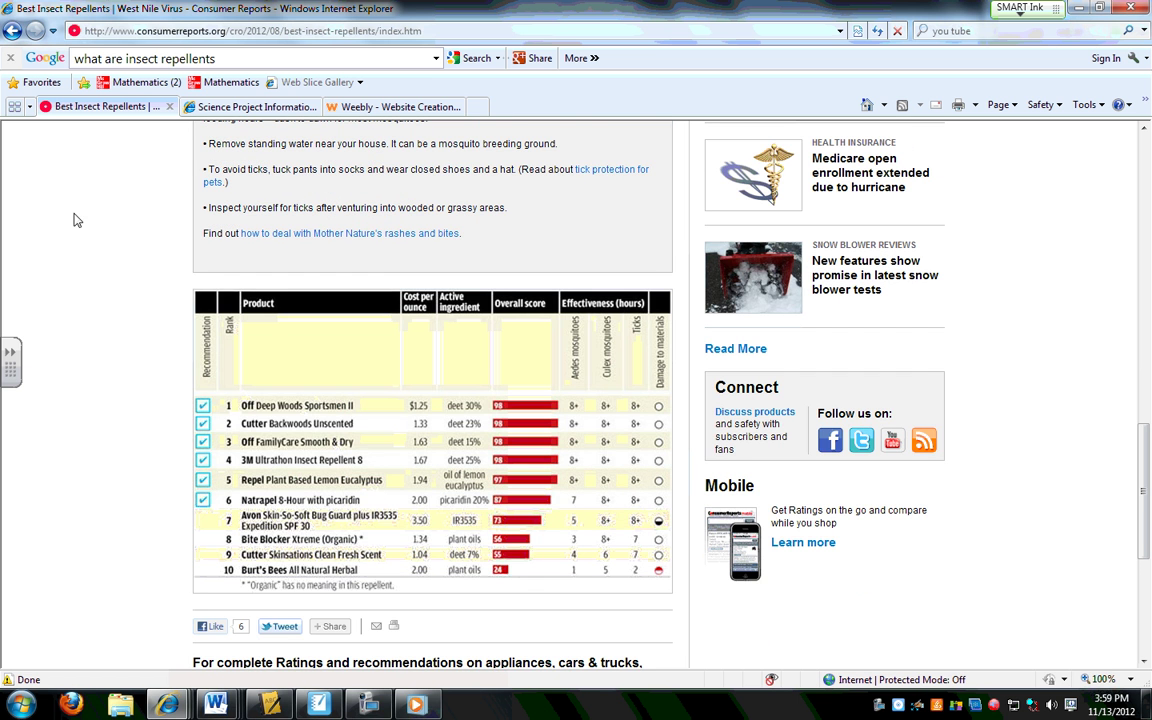
# Briefly select the repellent ratings table, deselect it, then head back to Word's Document4
pyautogui.moveTo(198, 264); pyautogui.dragTo(543, 547)
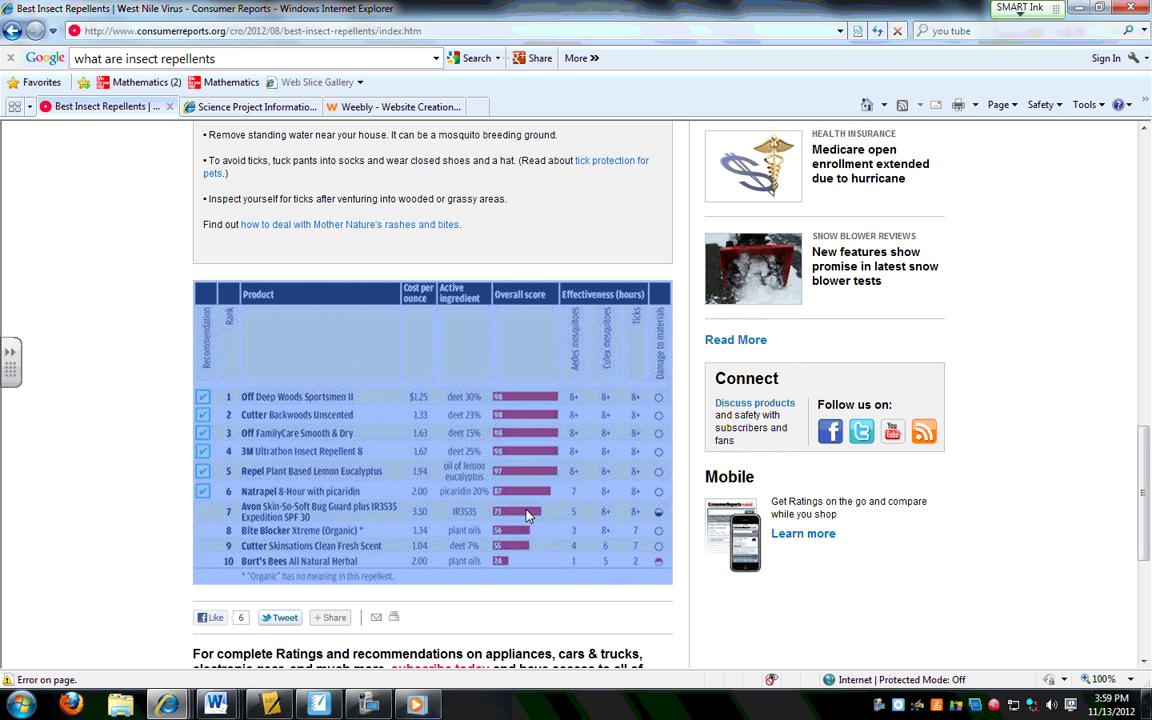
pyautogui.click(464, 405)
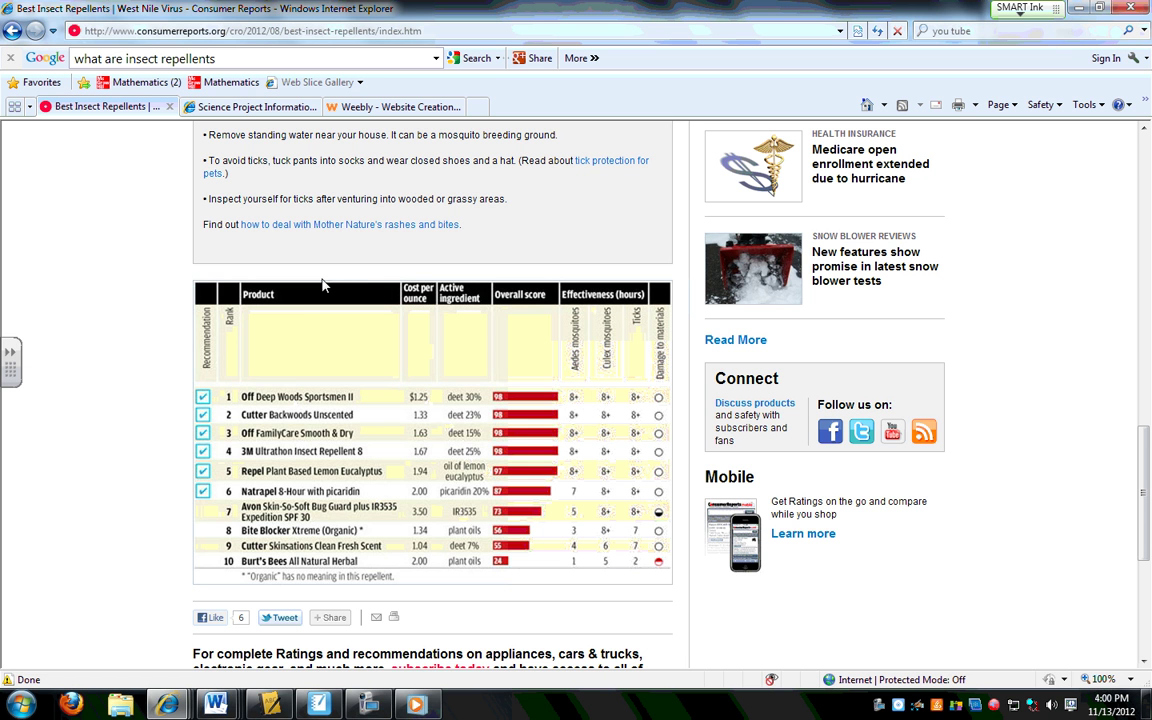
pyautogui.scroll(-4, 440, 445)
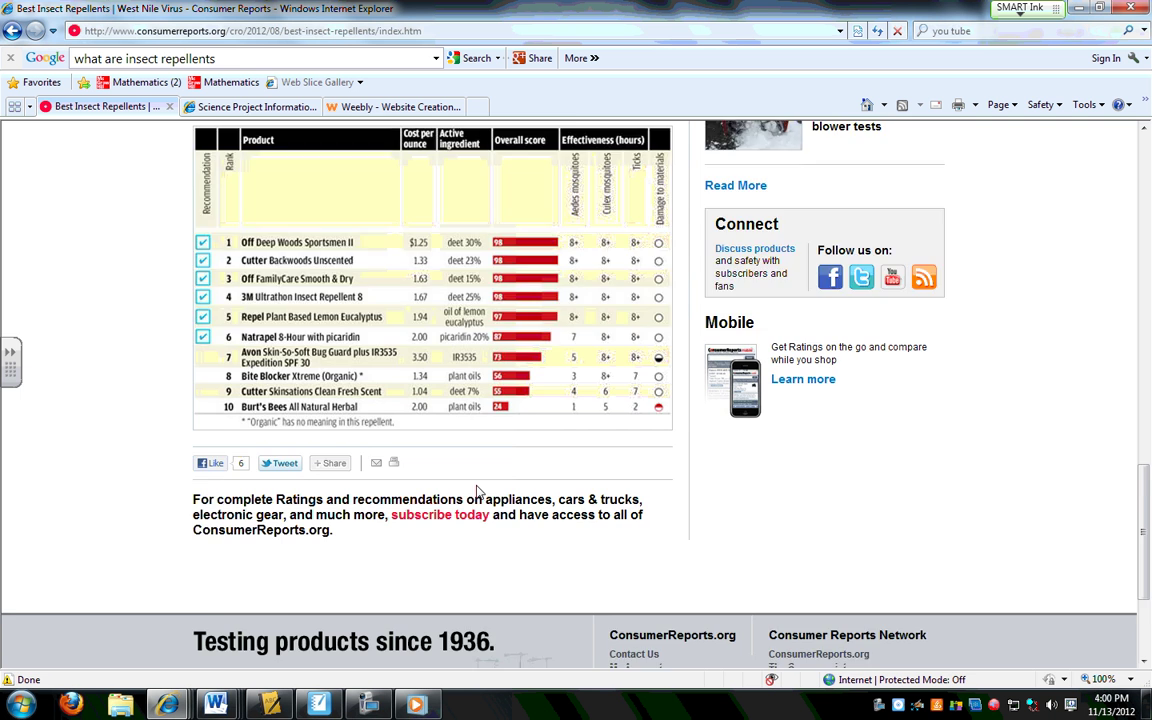
pyautogui.scroll(3, 499, 465)
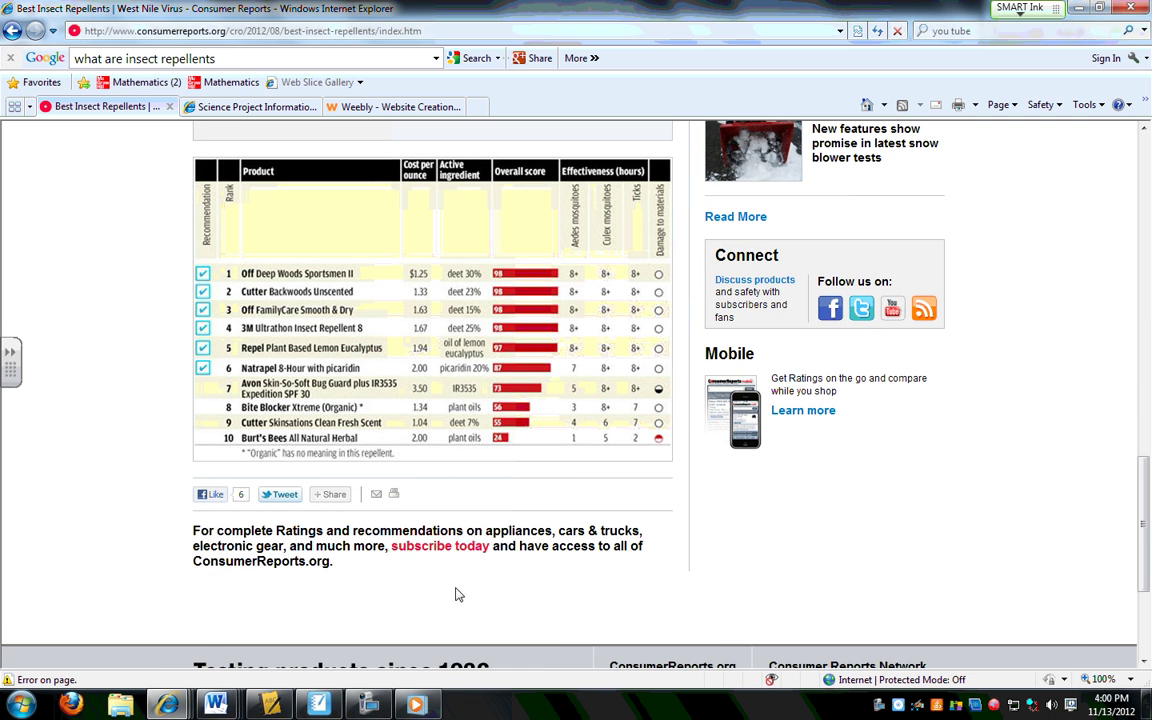
pyautogui.moveTo(216, 705)
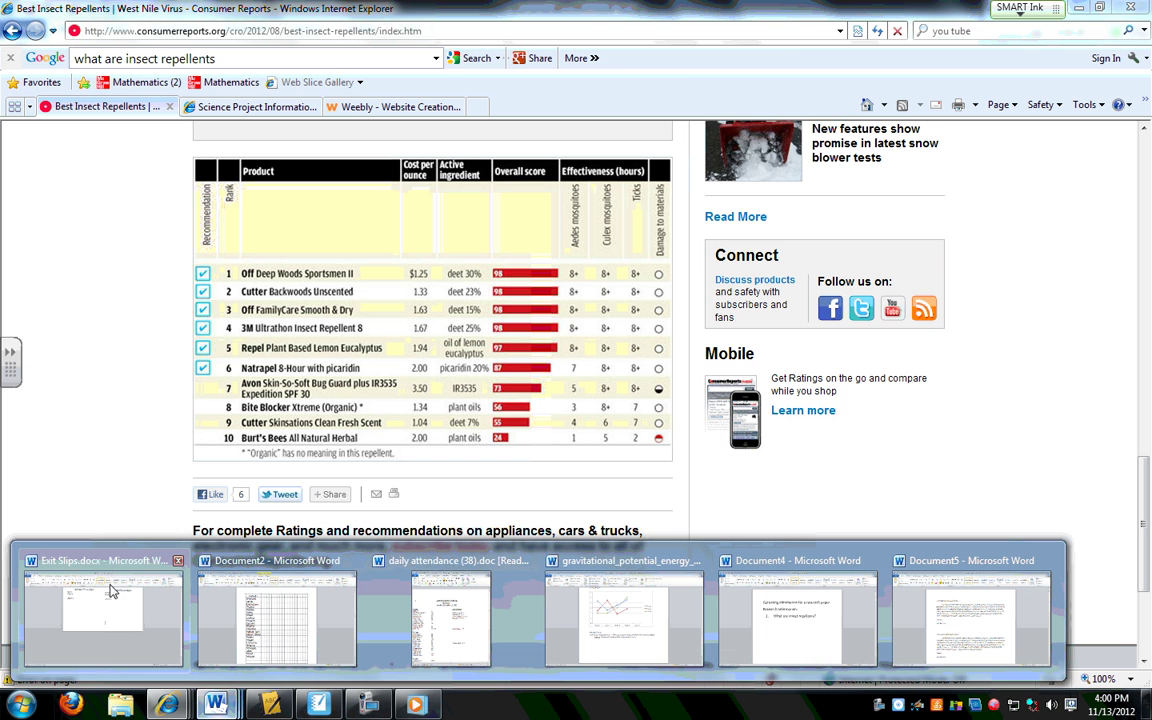
# Bring Document4 forward and scroll through the pasted article to the ratings table, copyright, date and URL lines
pyautogui.click(764, 625)
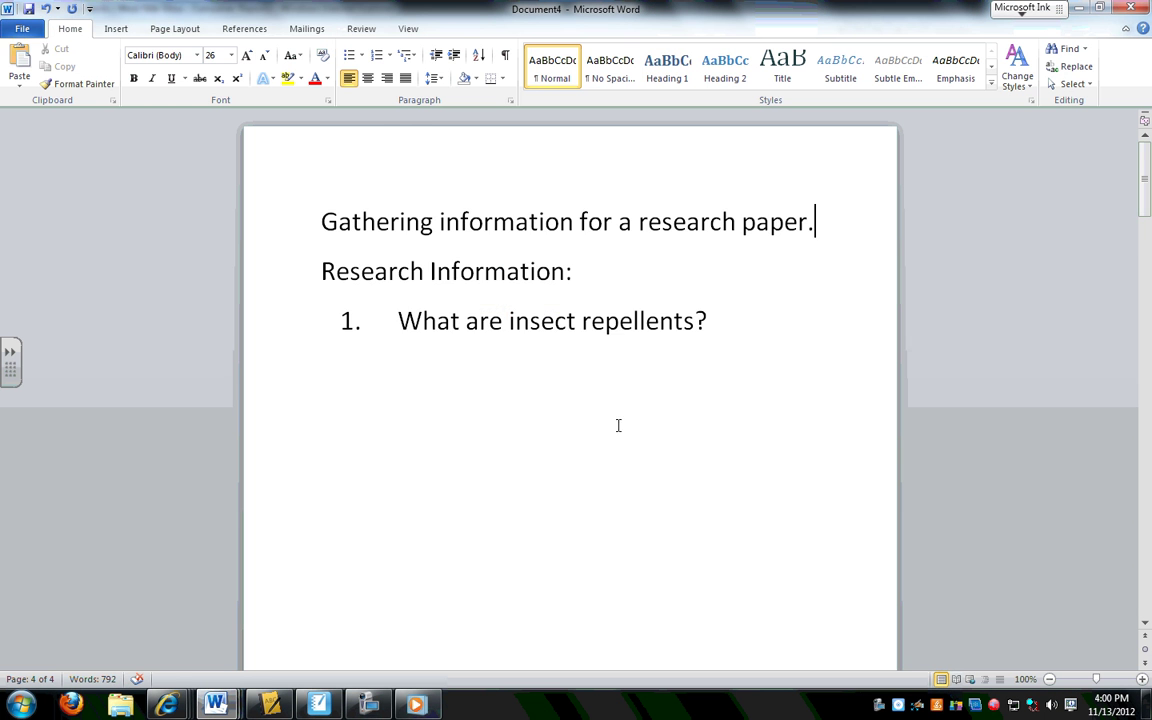
pyautogui.scroll(-15, 622, 450)
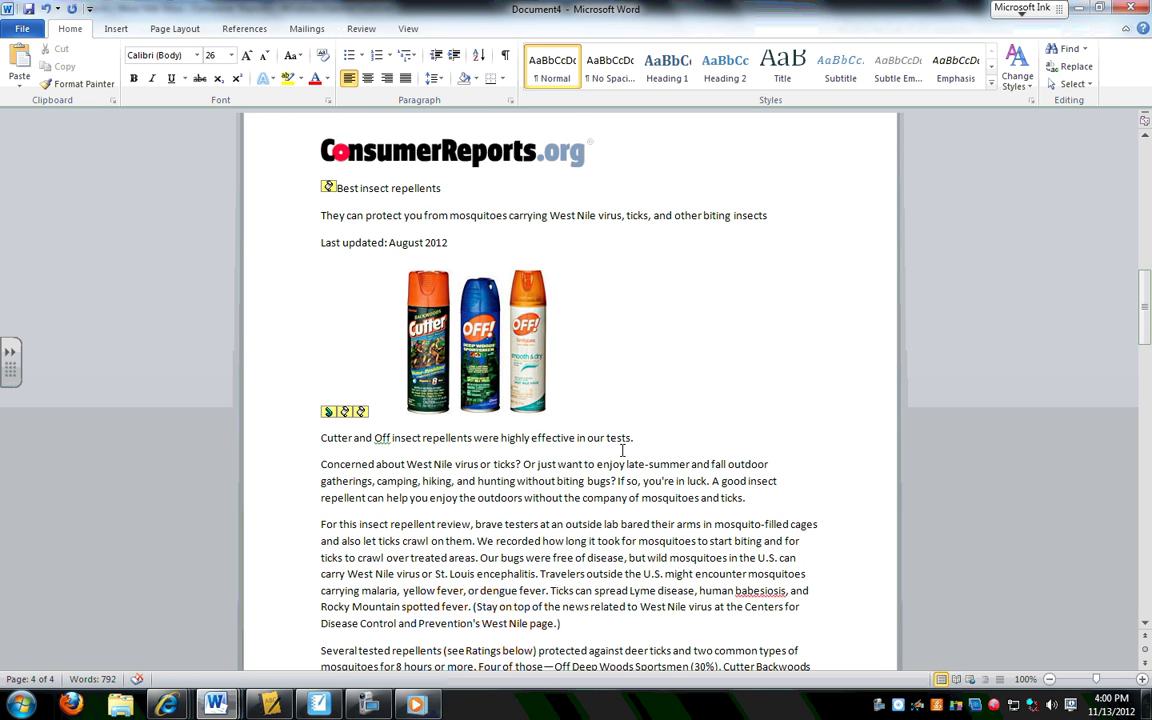
pyautogui.scroll(-9, 622, 450)
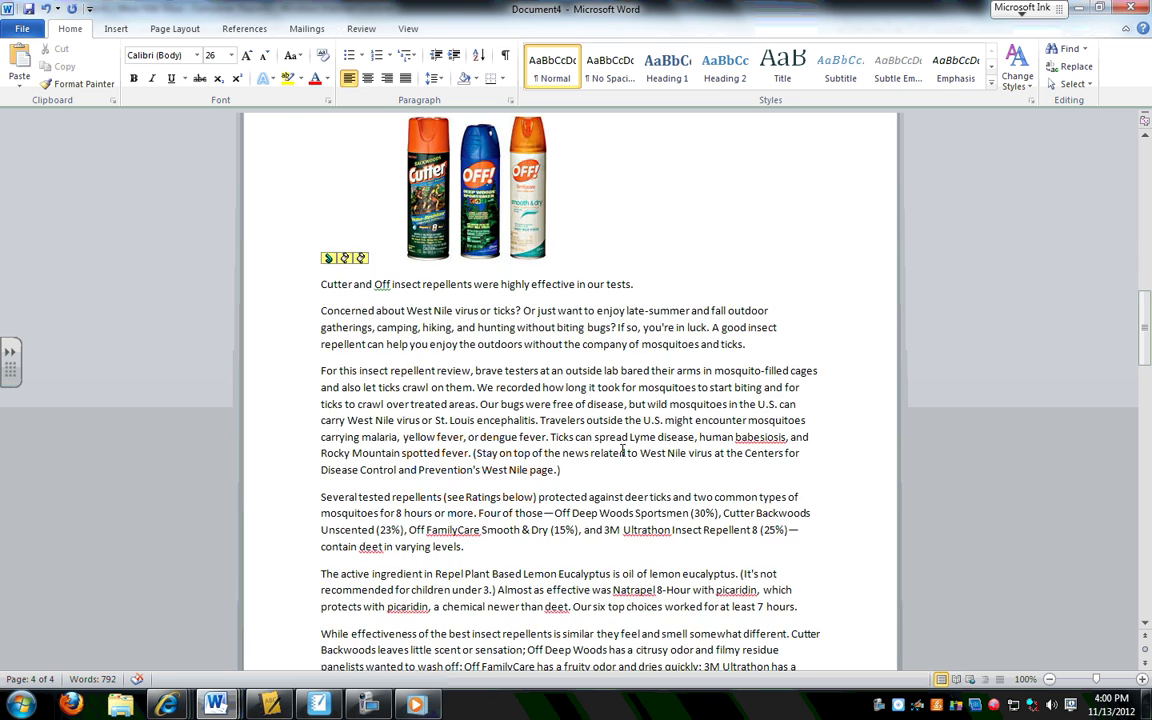
pyautogui.scroll(-10, 621, 450)
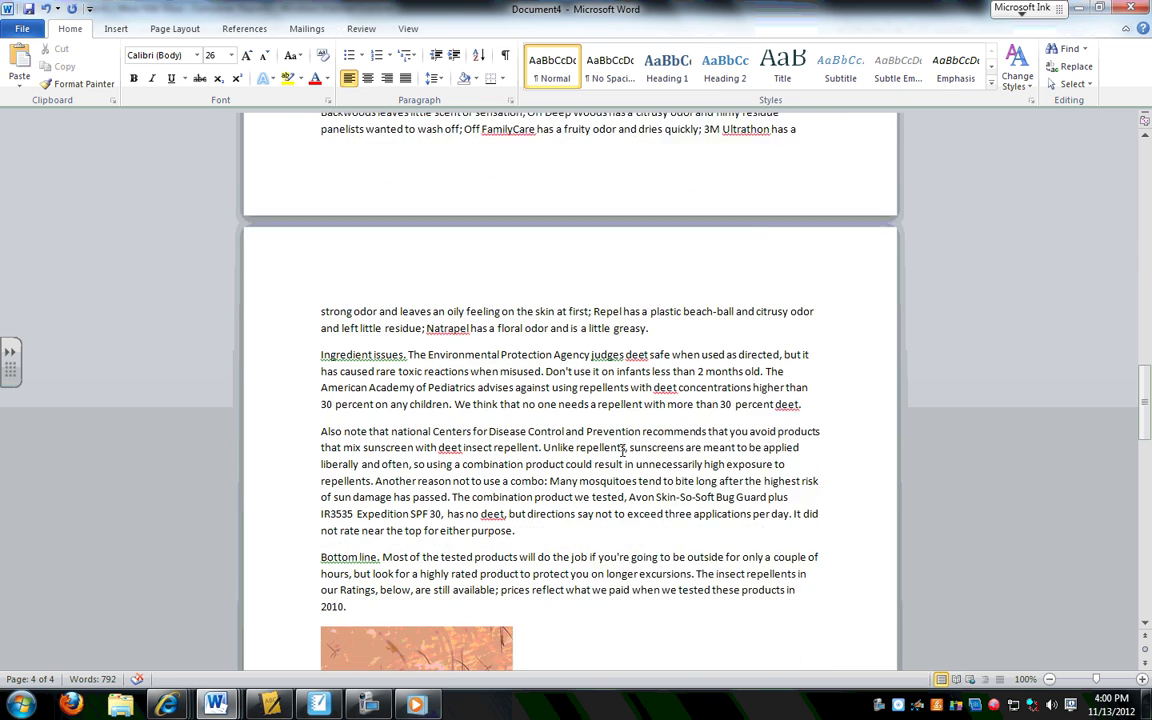
pyautogui.scroll(-3, 622, 450)
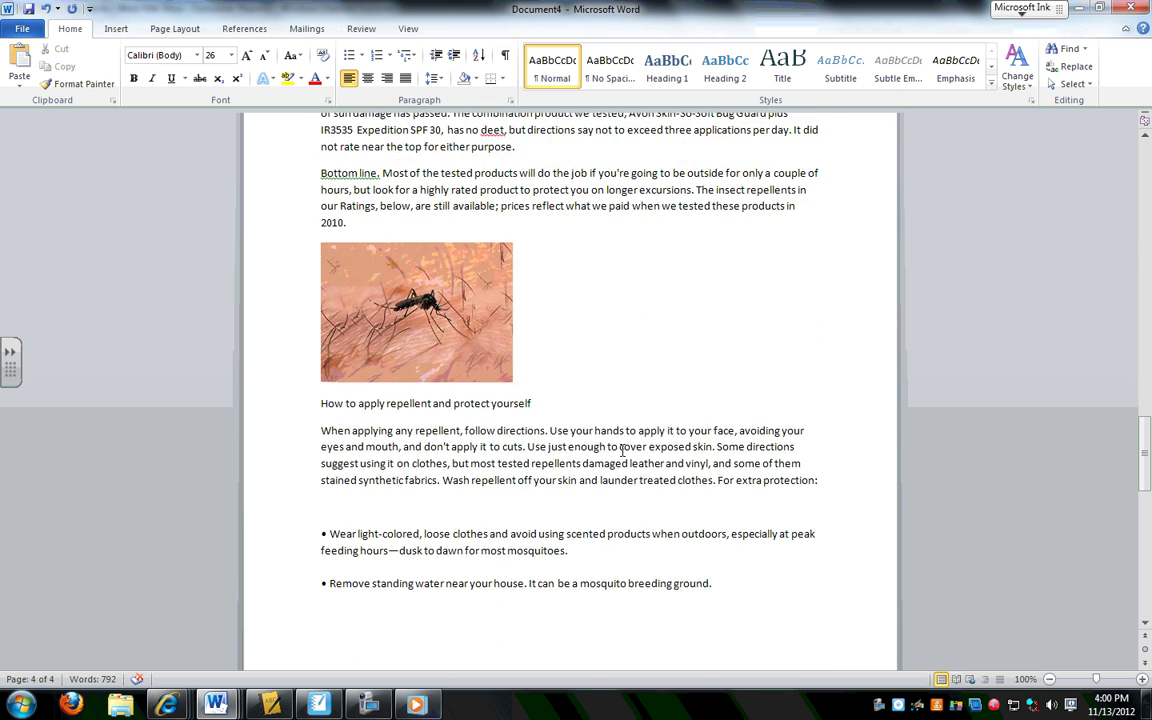
pyautogui.scroll(-4, 622, 450)
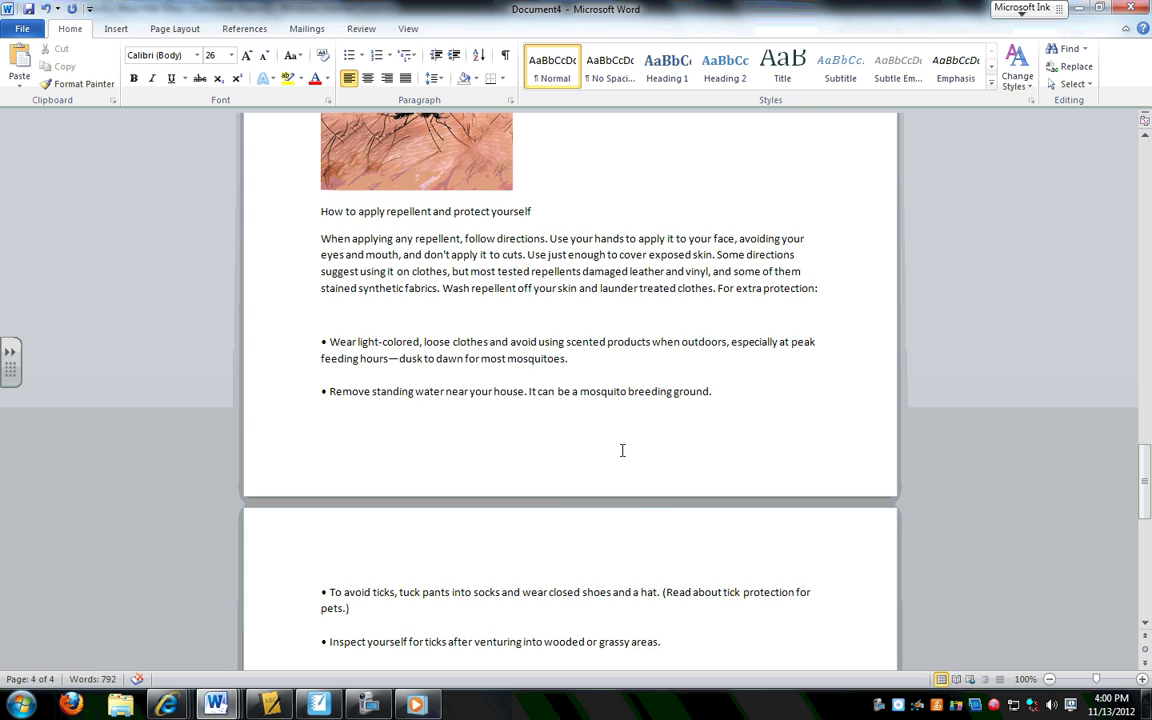
pyautogui.scroll(-2, 622, 450)
pyautogui.scroll(1, 622, 450)
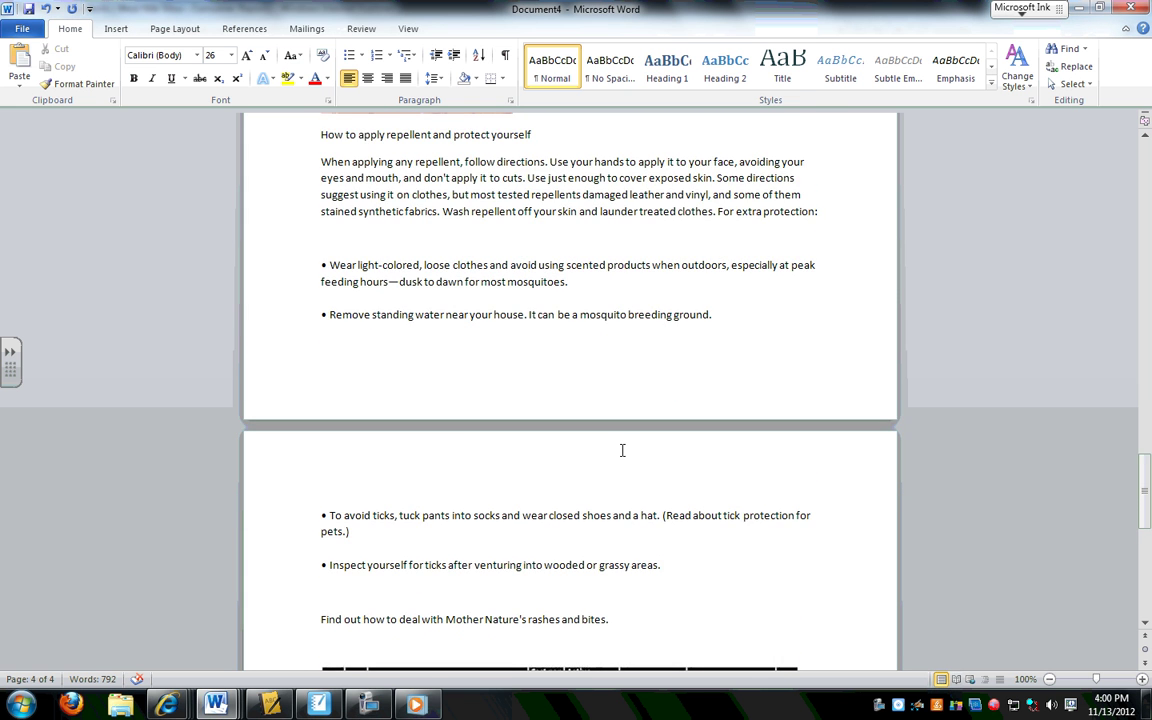
pyautogui.scroll(-3, 622, 450)
pyautogui.scroll(-2, 622, 451)
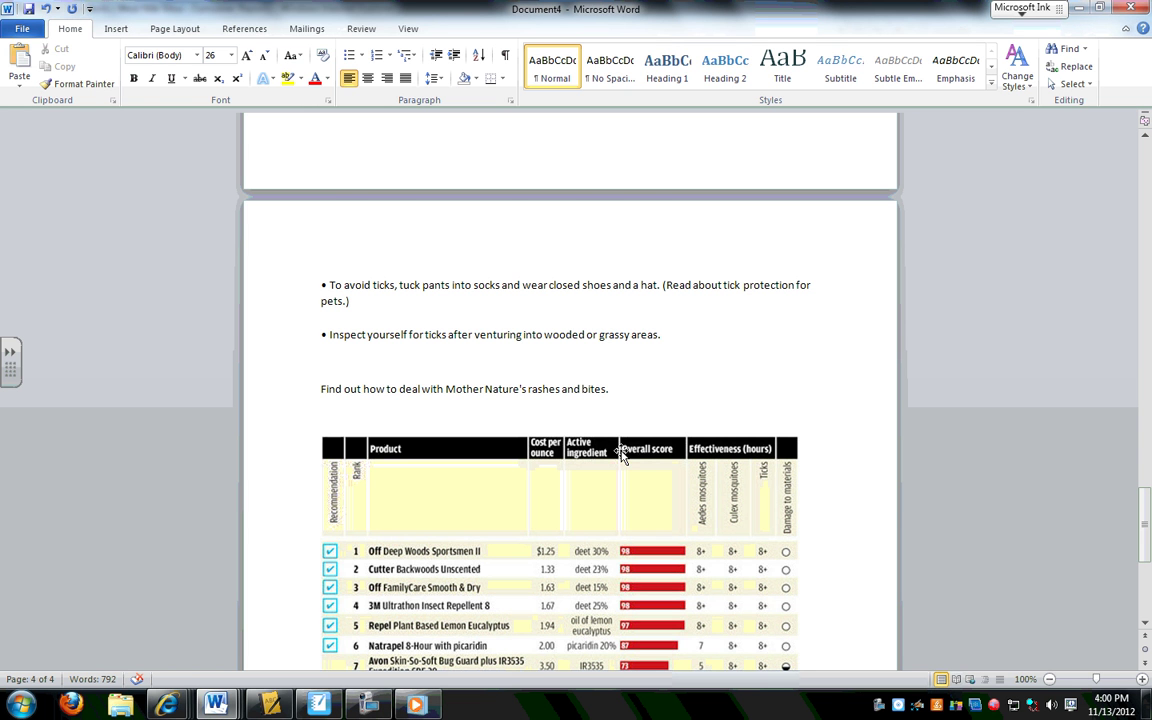
pyautogui.scroll(-2, 600, 444)
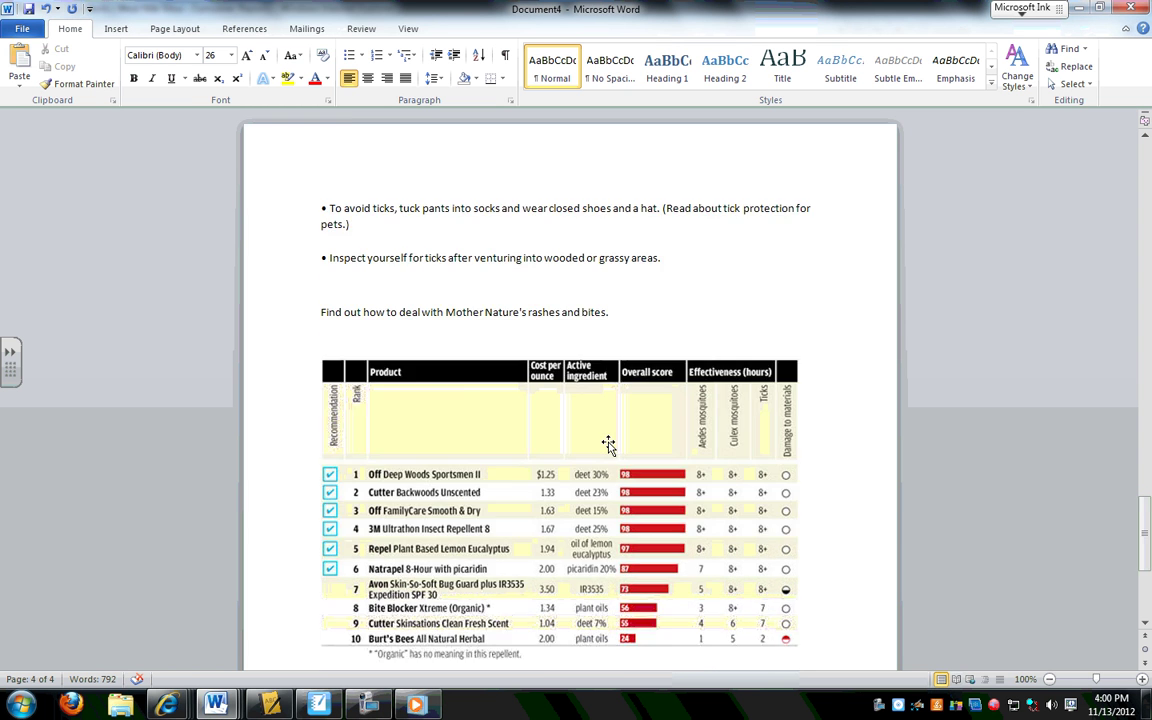
pyautogui.scroll(-5, 560, 420)
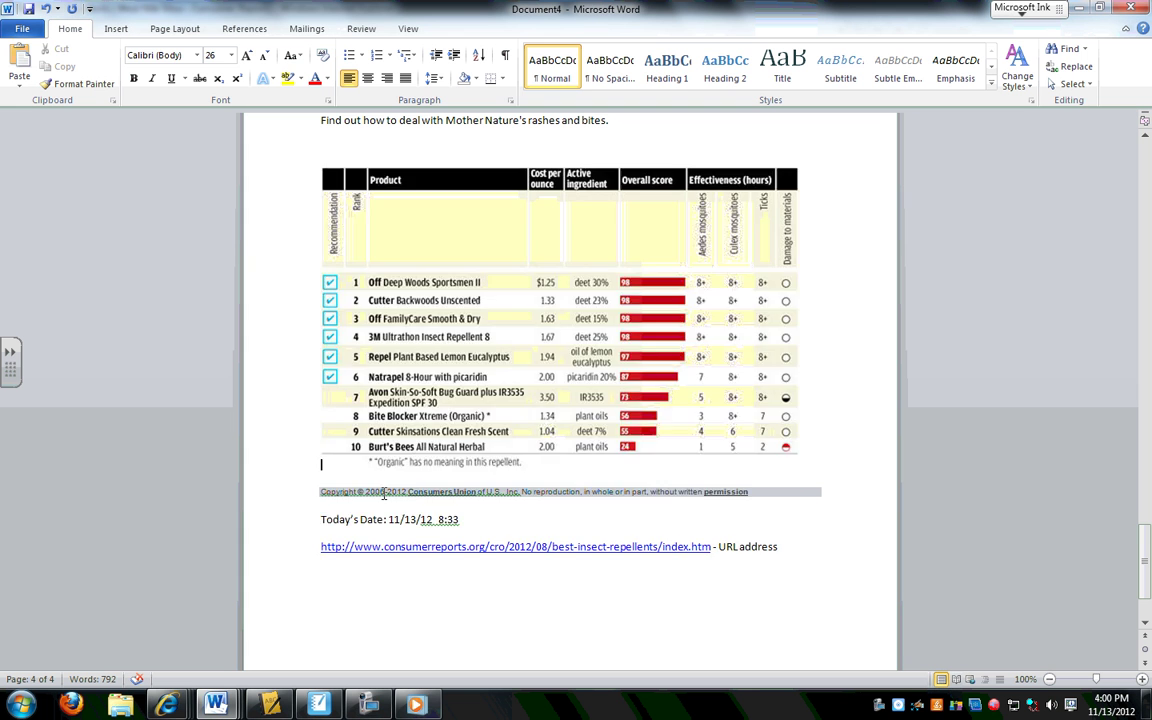
# Set the copyright line, 'Today's Date' line and Consumer Reports URL to 16 point font
pyautogui.moveTo(320, 465); pyautogui.dragTo(601, 597)
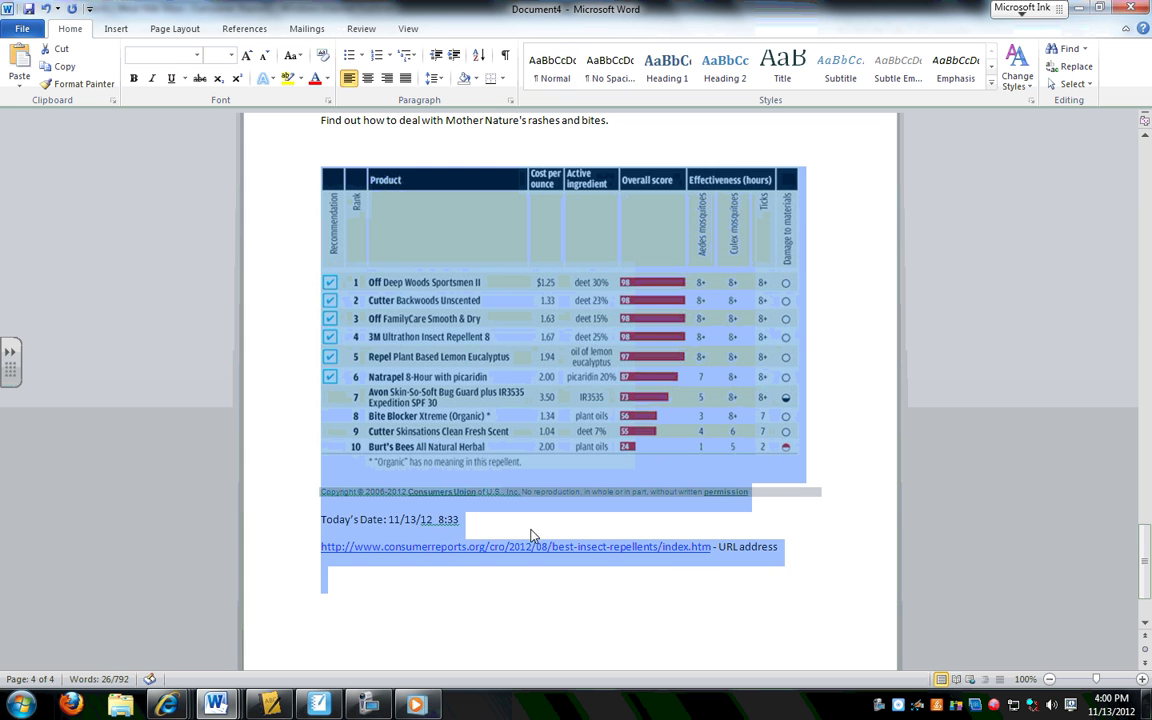
pyautogui.click(712, 604)
pyautogui.moveTo(713, 604); pyautogui.dragTo(318, 486)
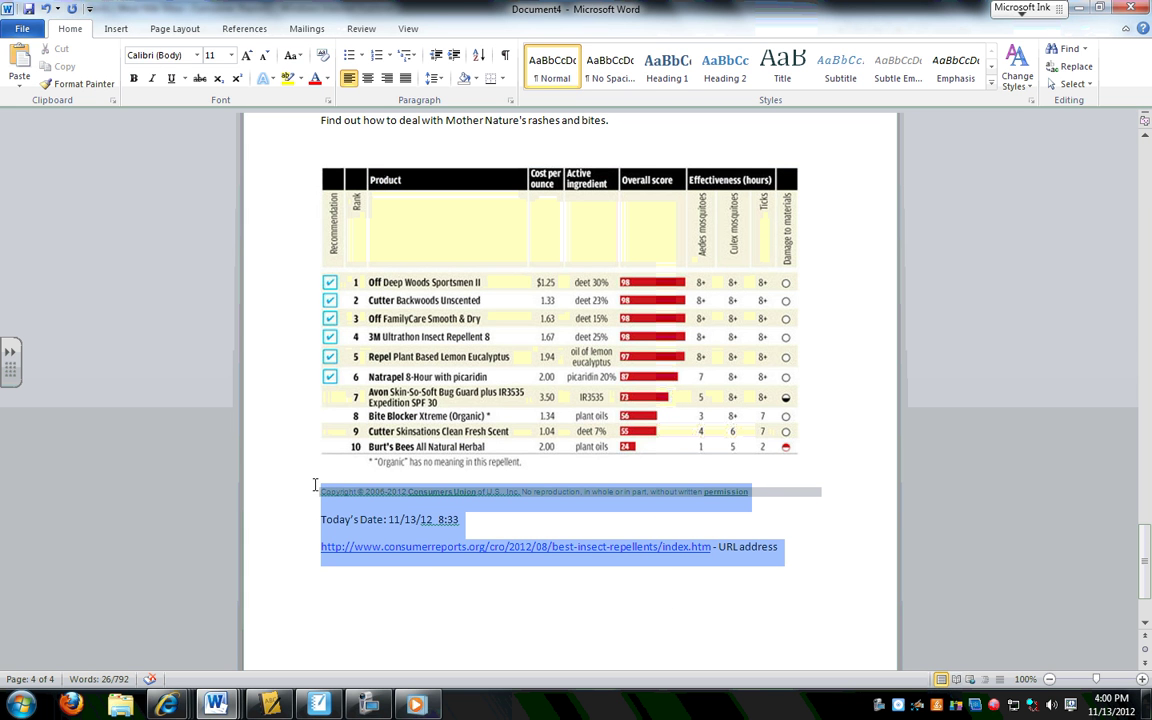
pyautogui.click(388, 441)
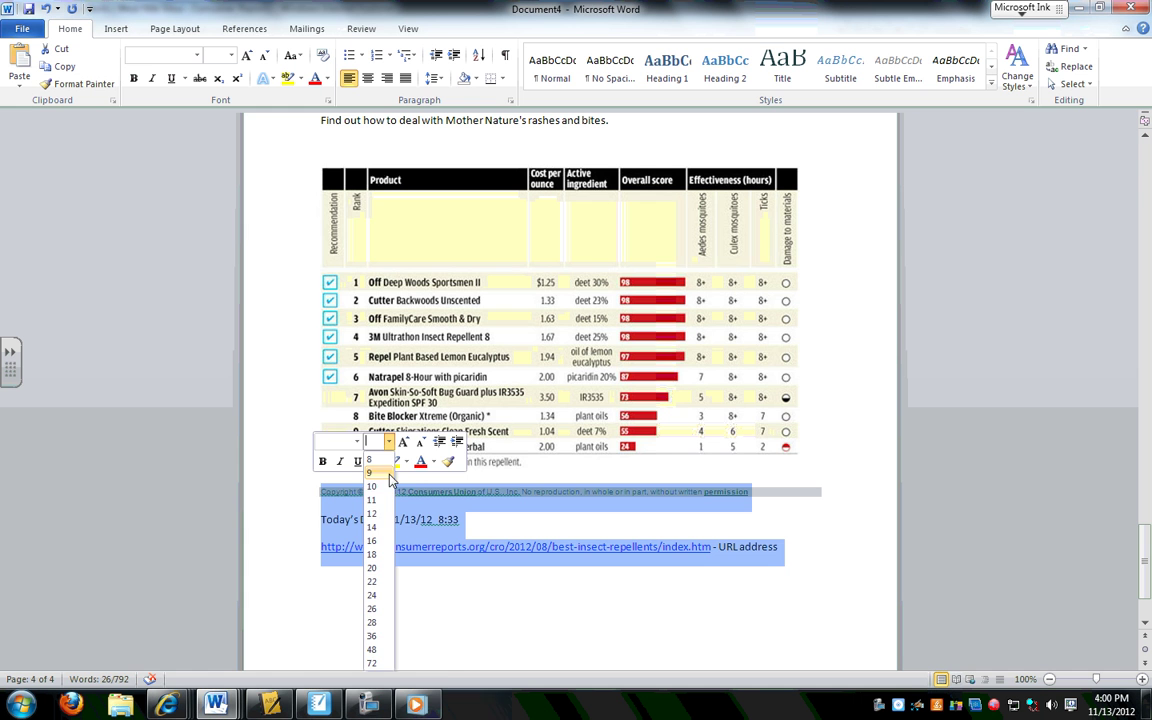
pyautogui.click(373, 541)
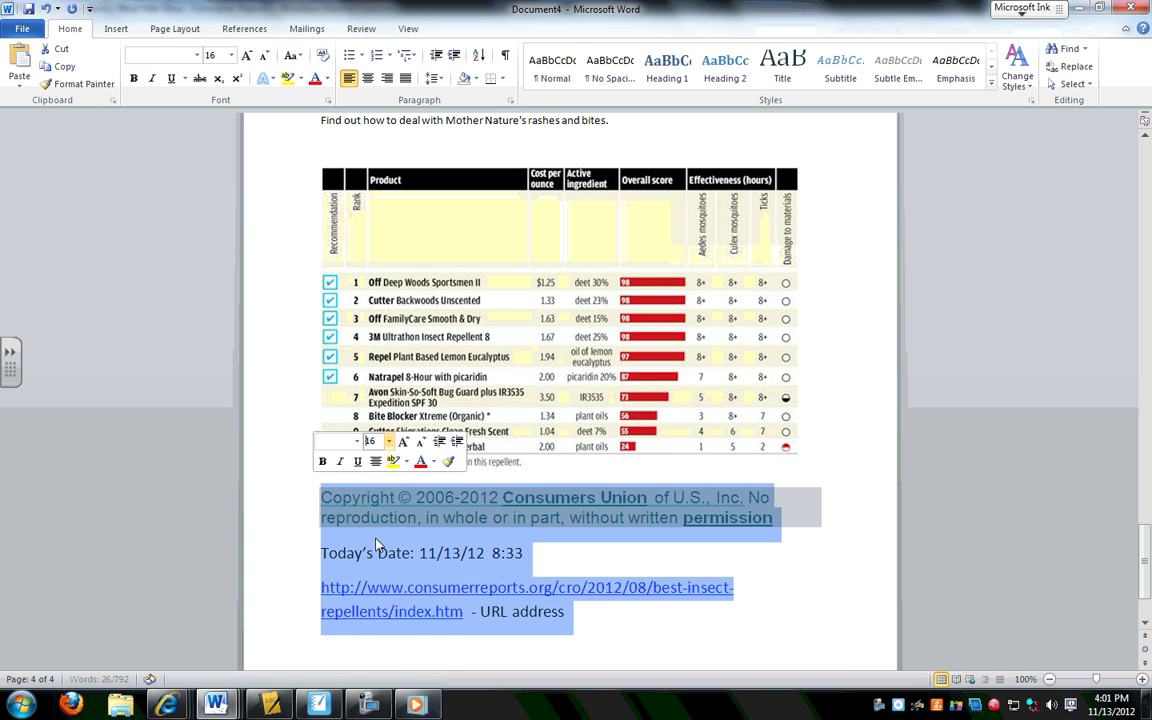
pyautogui.click(591, 562)
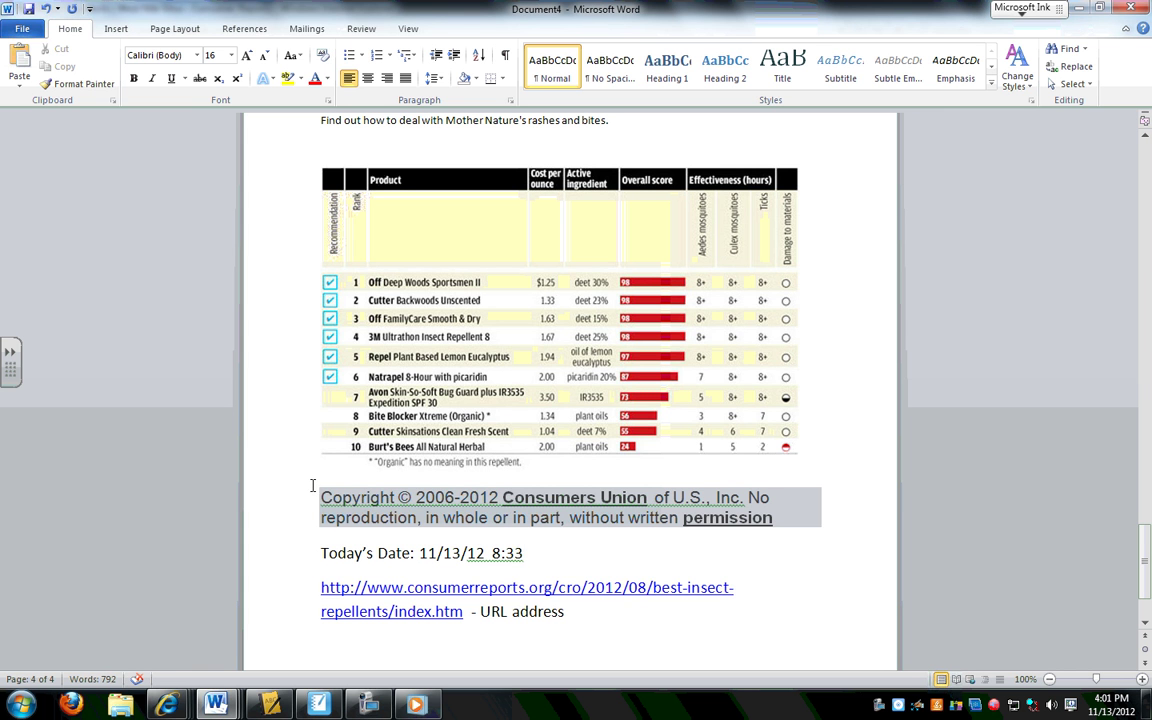
# Return to the Consumer Reports article in Internet Explorer and highlight its title and subtitle
pyautogui.moveTo(168, 704)
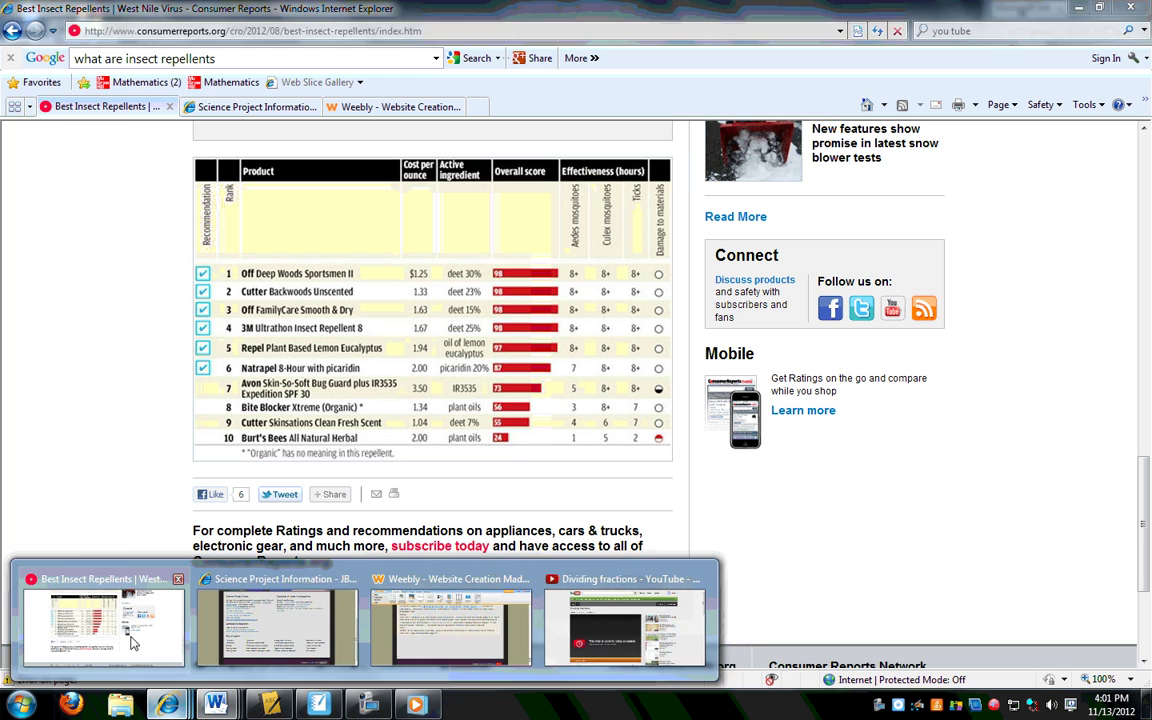
pyautogui.click(146, 640)
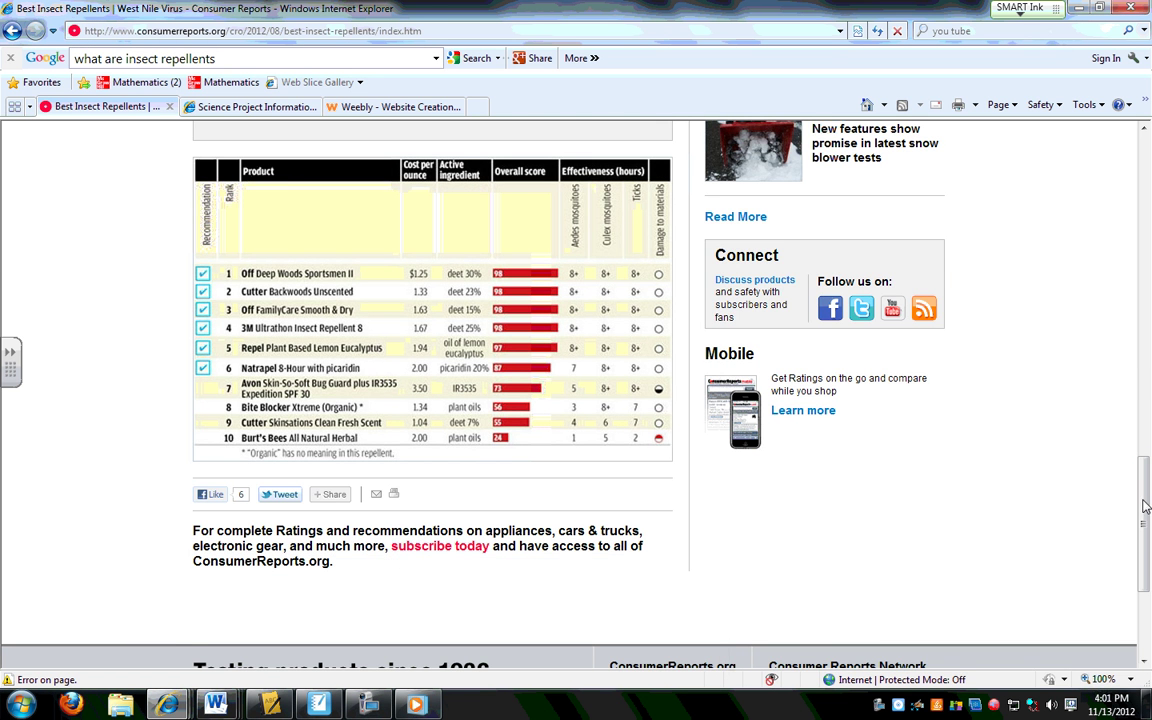
pyautogui.scroll(10, 1030, 452)
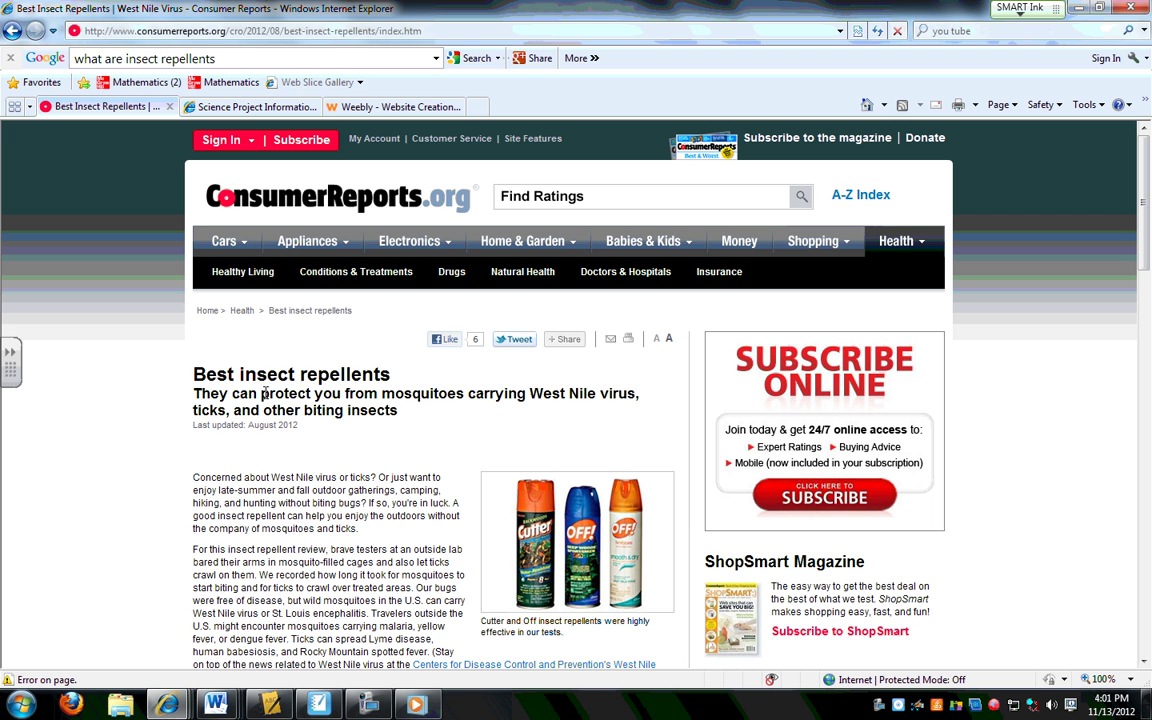
pyautogui.moveTo(192, 372); pyautogui.dragTo(401, 414)
pyautogui.moveTo(185, 174); pyautogui.dragTo(468, 198)
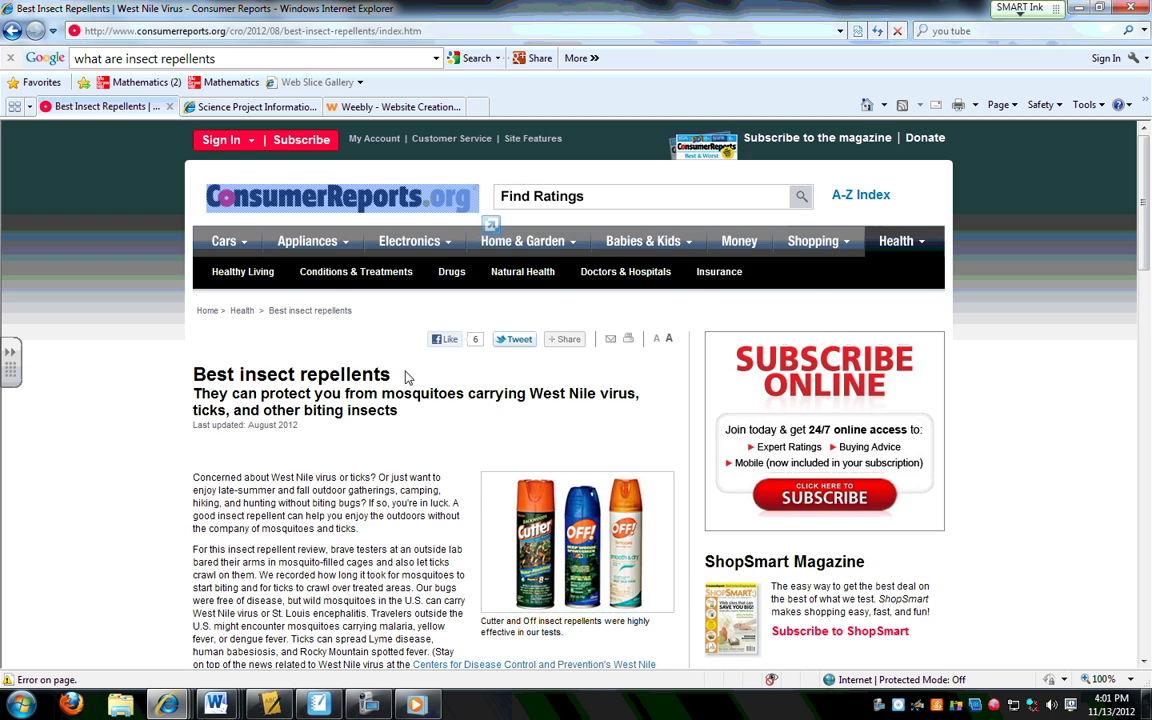
pyautogui.scroll(-2, 370, 407)
pyautogui.scroll(-10, 370, 407)
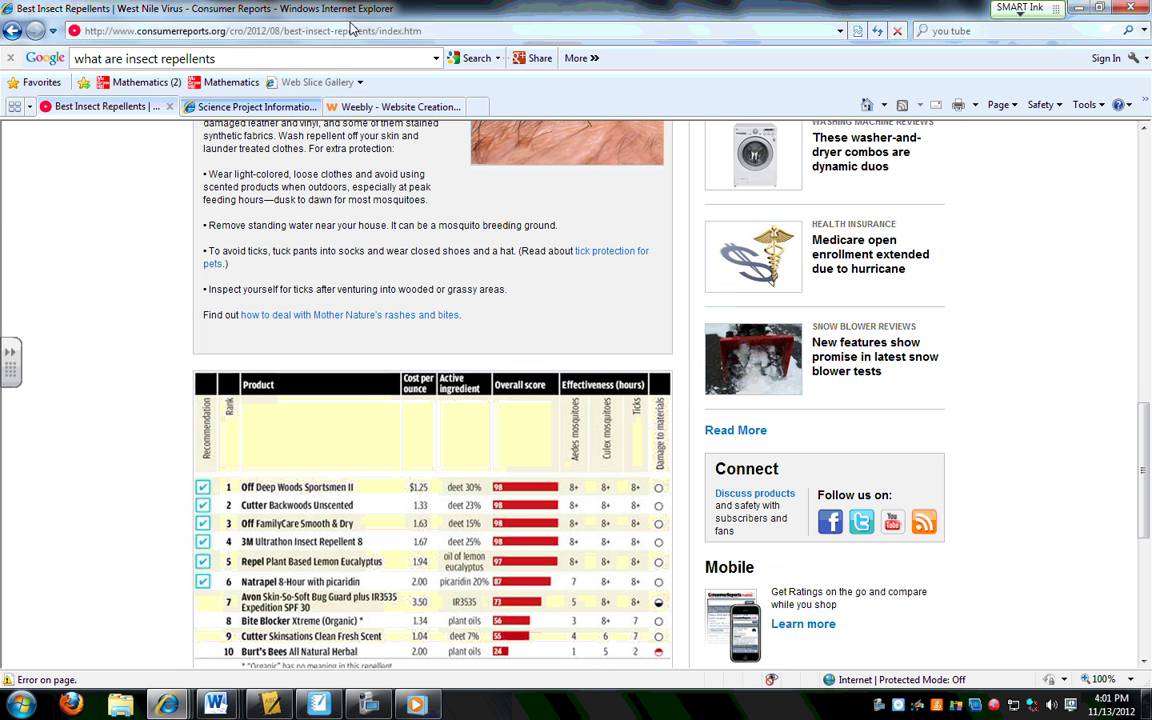
# Copy the article's web address from the address bar and scroll toward the page footer
pyautogui.click(438, 31)
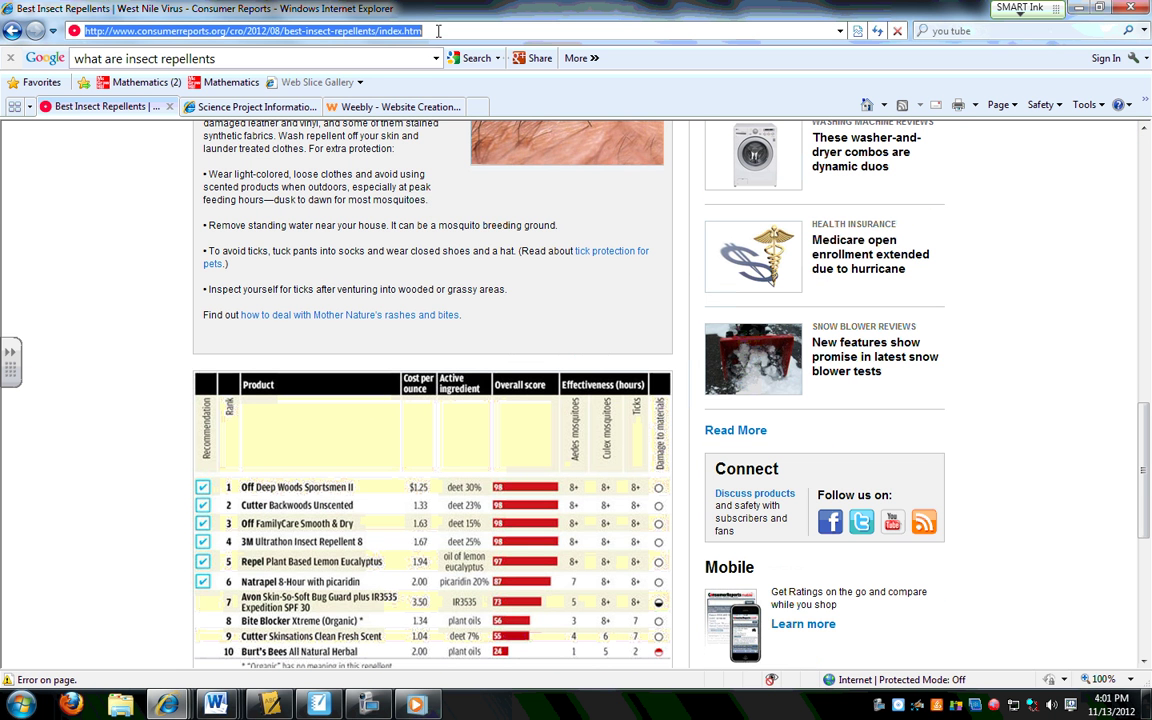
pyautogui.rightClick(358, 32)
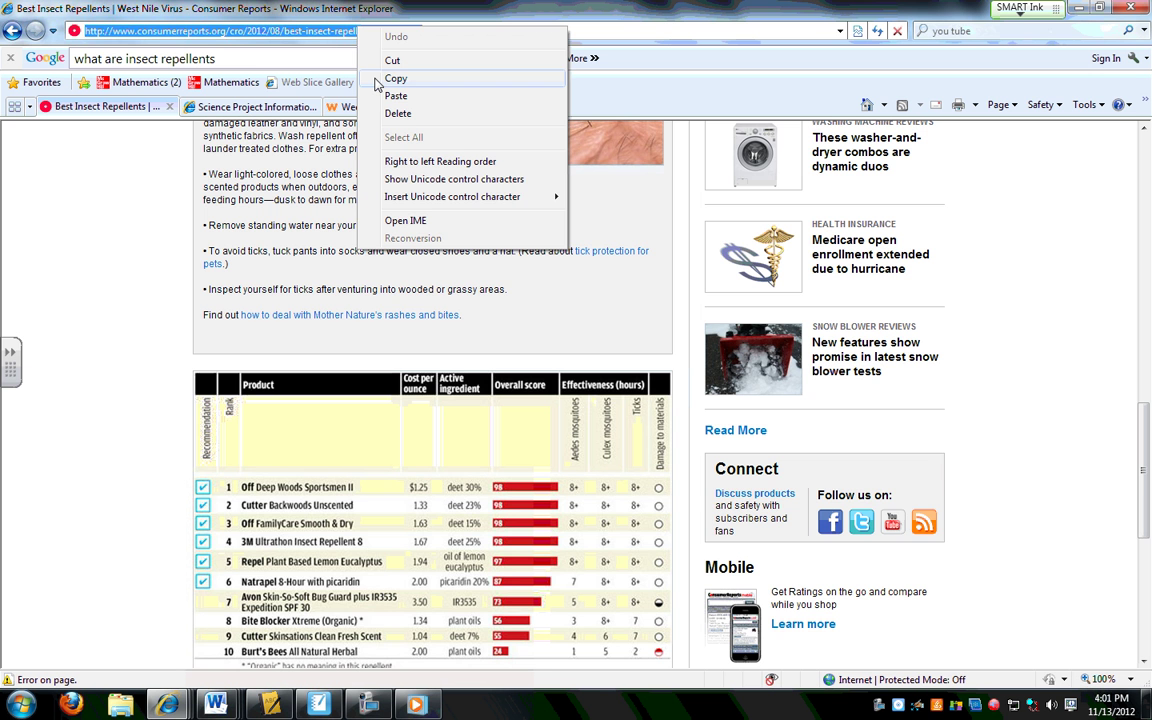
pyautogui.click(376, 80)
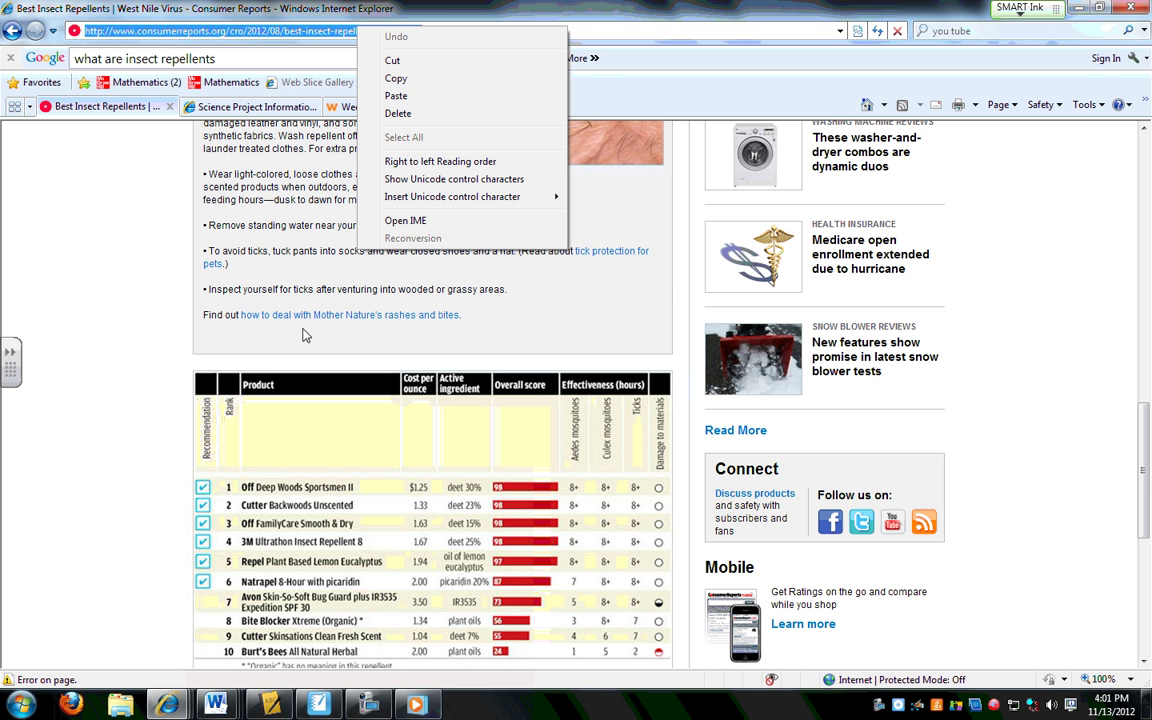
pyautogui.scroll(-5, 319, 342)
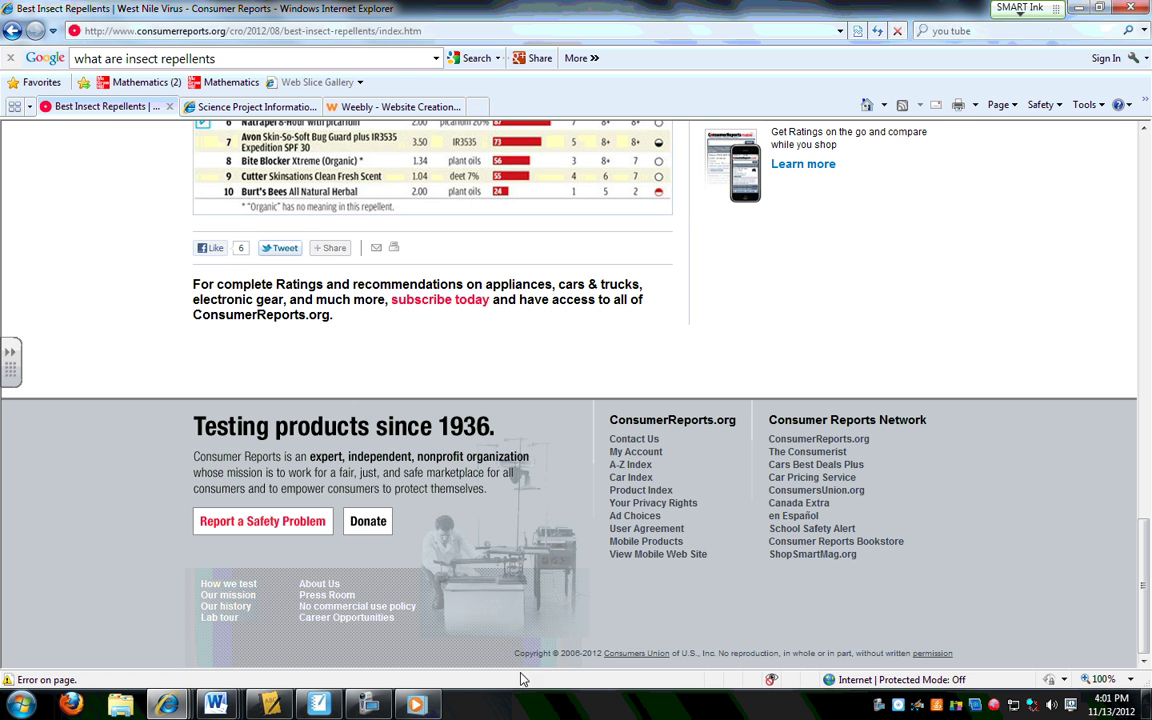
# Highlight the Consumer Reports copyright notice in the page footer
pyautogui.moveTo(512, 653); pyautogui.dragTo(935, 657)
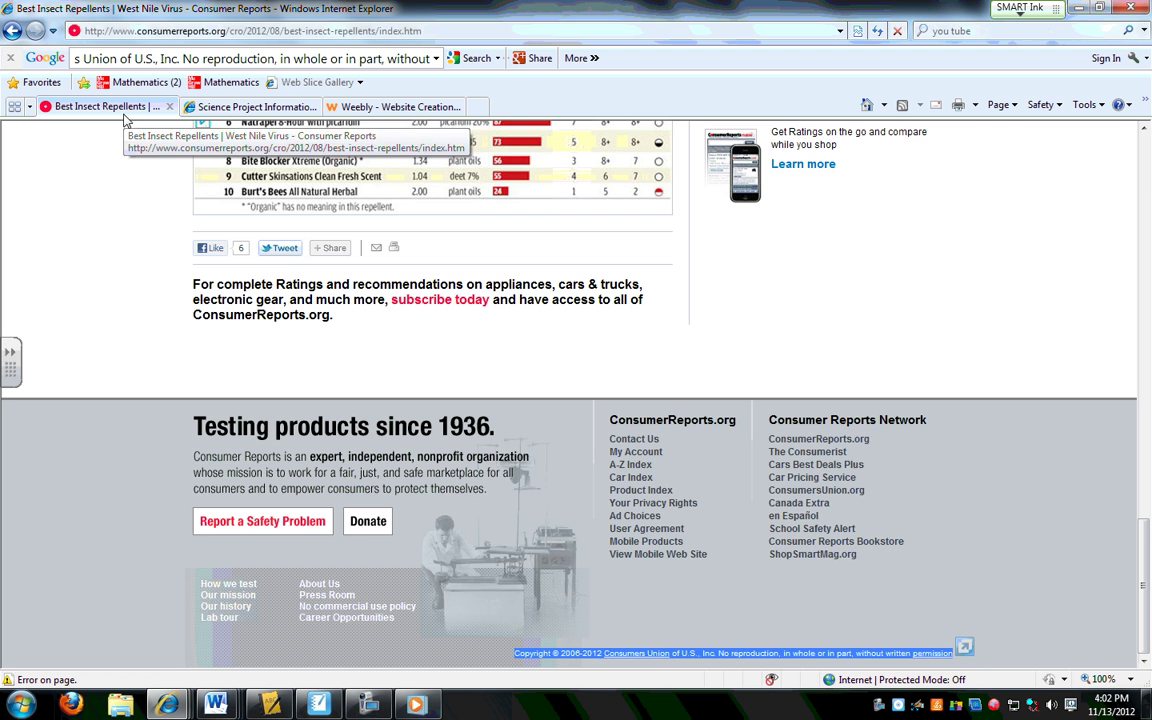
# Scroll back up from the footer to the article text and its how-to-apply section
pyautogui.scroll(10, 283, 249)
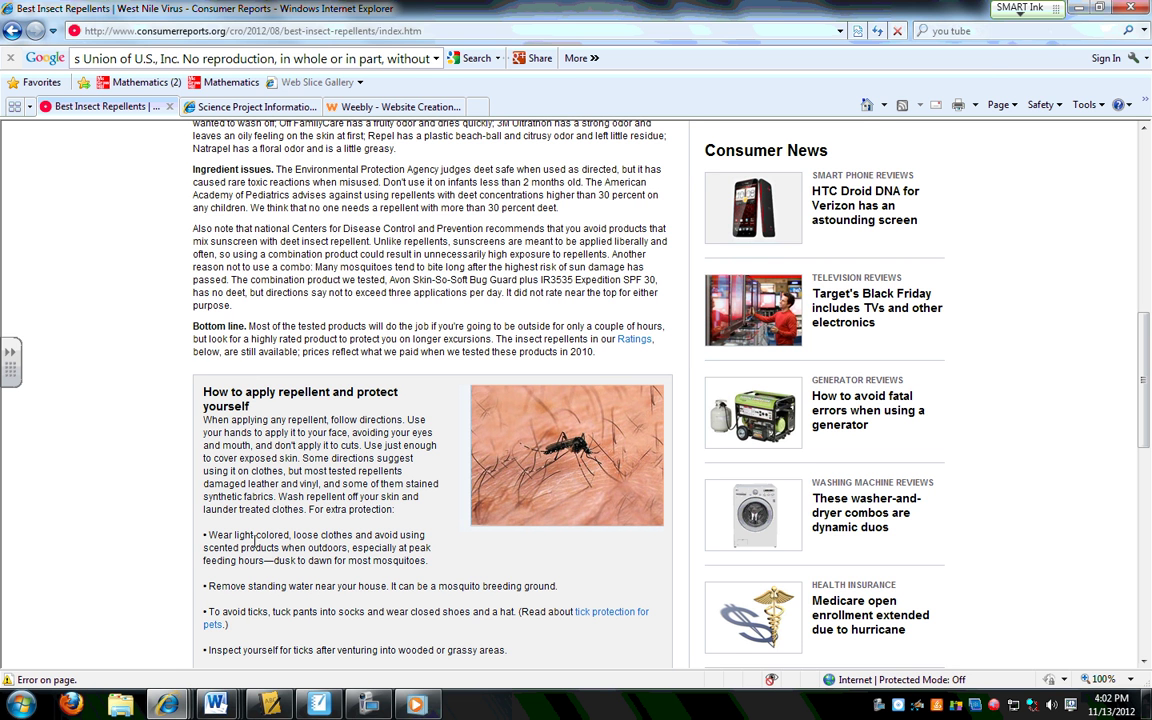
pyautogui.click(367, 706)
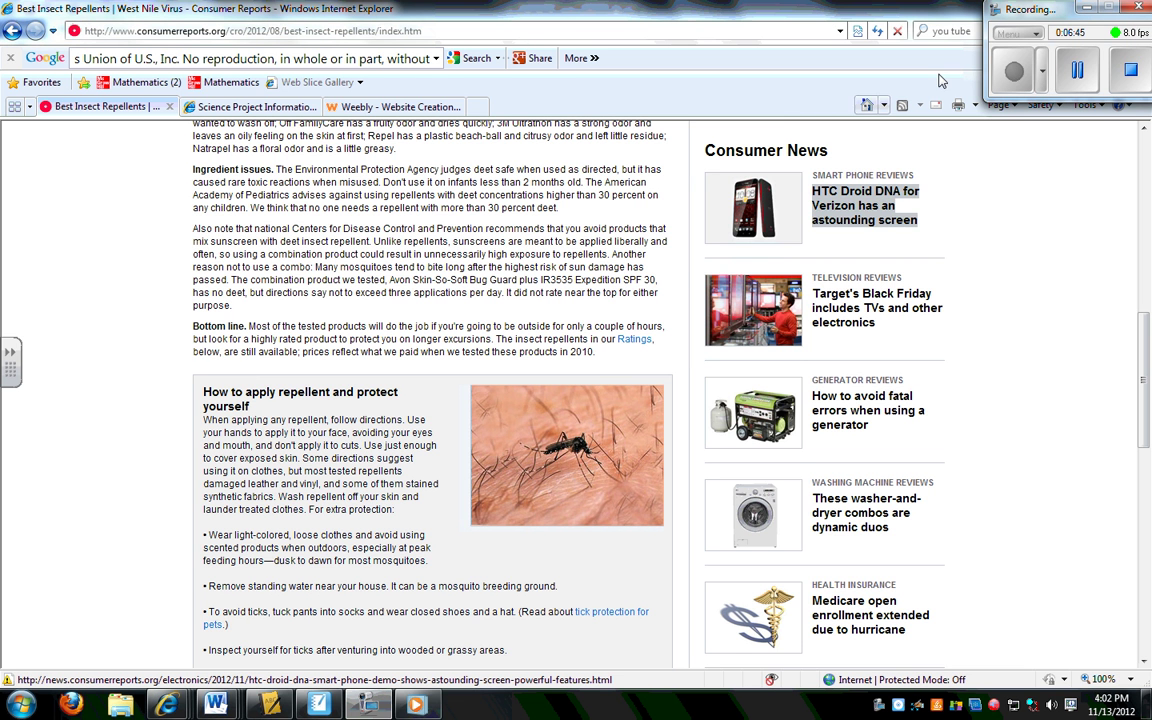